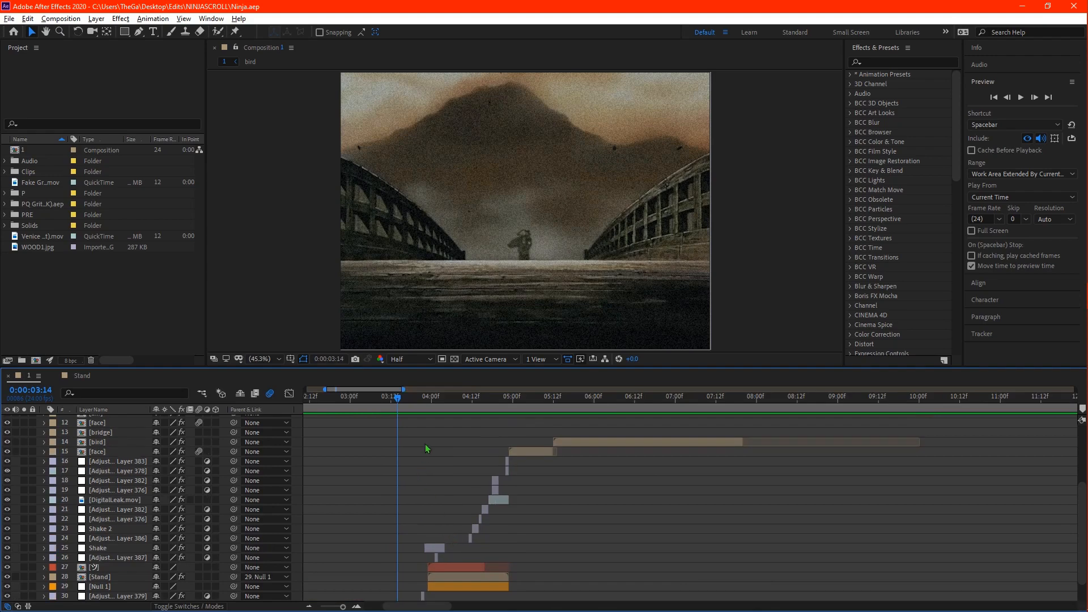
# Play the sequence from about 0:00:03:18 to examine the standing-figure shot and the cut to the face clip
pyautogui.moveTo(417, 409); pyautogui.dragTo(519, 438)
pyautogui.moveTo(396, 396); pyautogui.dragTo(413, 401)
pyautogui.press('space')
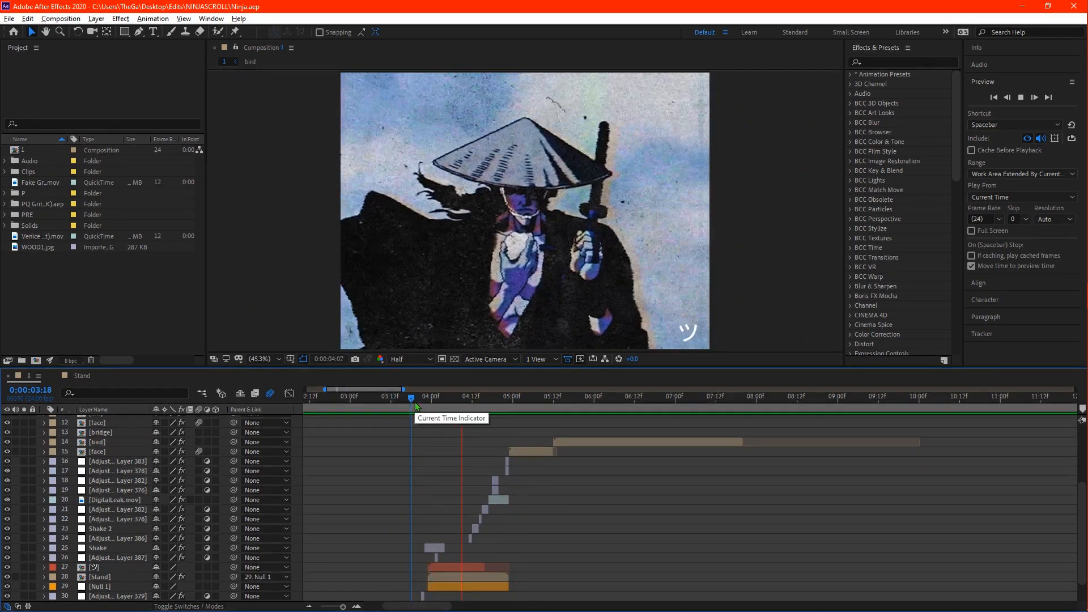
pyautogui.press('space')
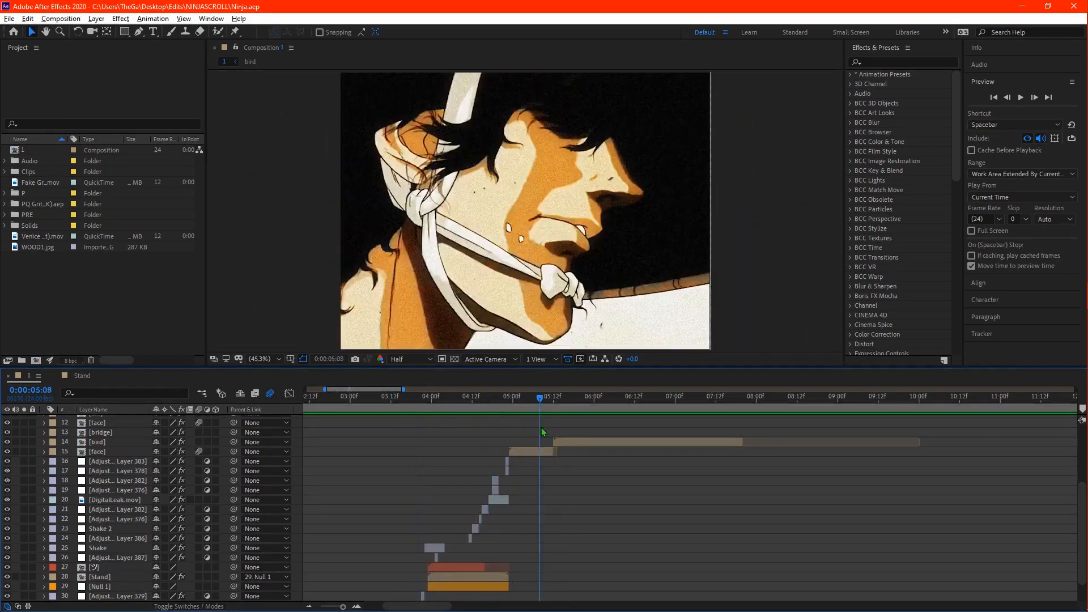
# Solo the face layer (15) and the Stand layer in turn and scrub between them to compare the two shots
pyautogui.click(525, 452)
pyautogui.moveTo(542, 469); pyautogui.dragTo(506, 480)
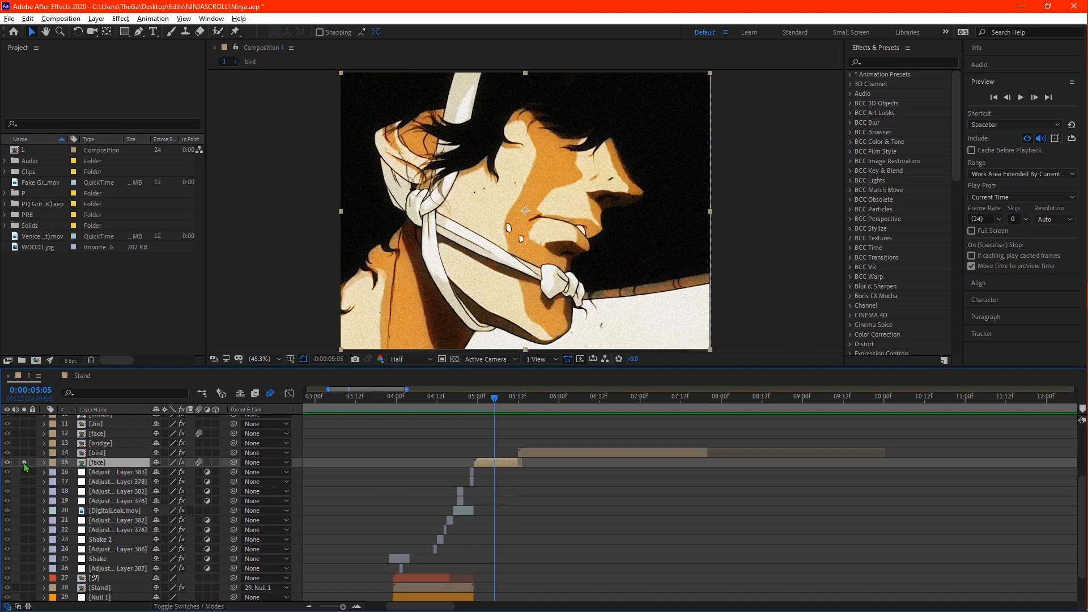
pyautogui.moveTo(454, 409)
pyautogui.mouseDown()
pyautogui.moveTo(387, 409)
pyautogui.moveTo(525, 409)
pyautogui.moveTo(437, 409)
pyautogui.mouseUp()
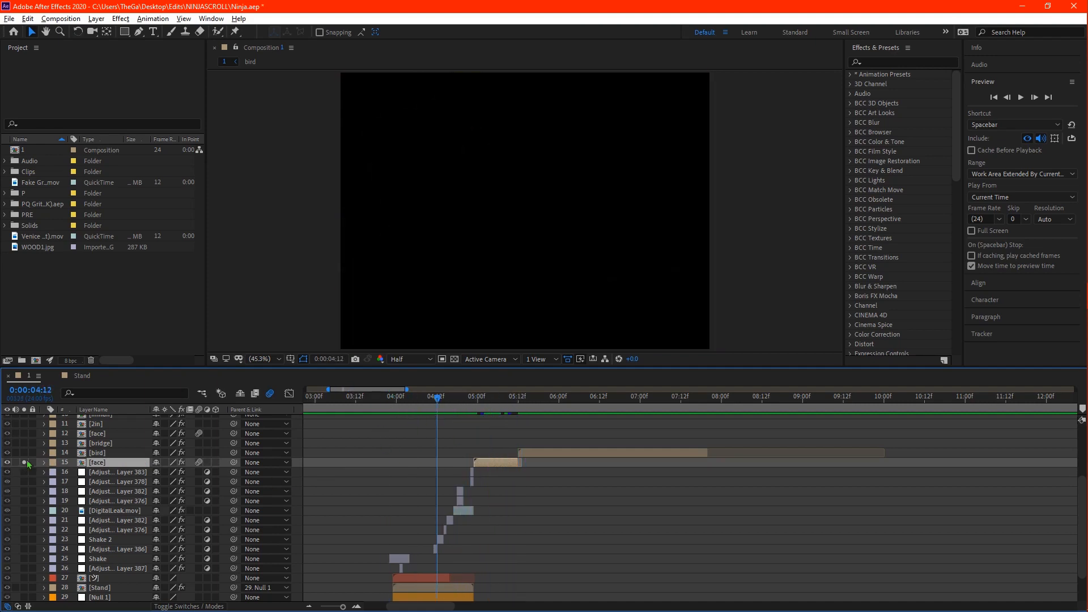
pyautogui.scroll(-2, 158, 477)
pyautogui.click(313, 545)
pyautogui.click(24, 548)
pyautogui.moveTo(437, 401)
pyautogui.mouseDown()
pyautogui.moveTo(471, 408)
pyautogui.moveTo(441, 413)
pyautogui.mouseUp()
pyautogui.scroll(3, 422, 500)
pyautogui.click(497, 402)
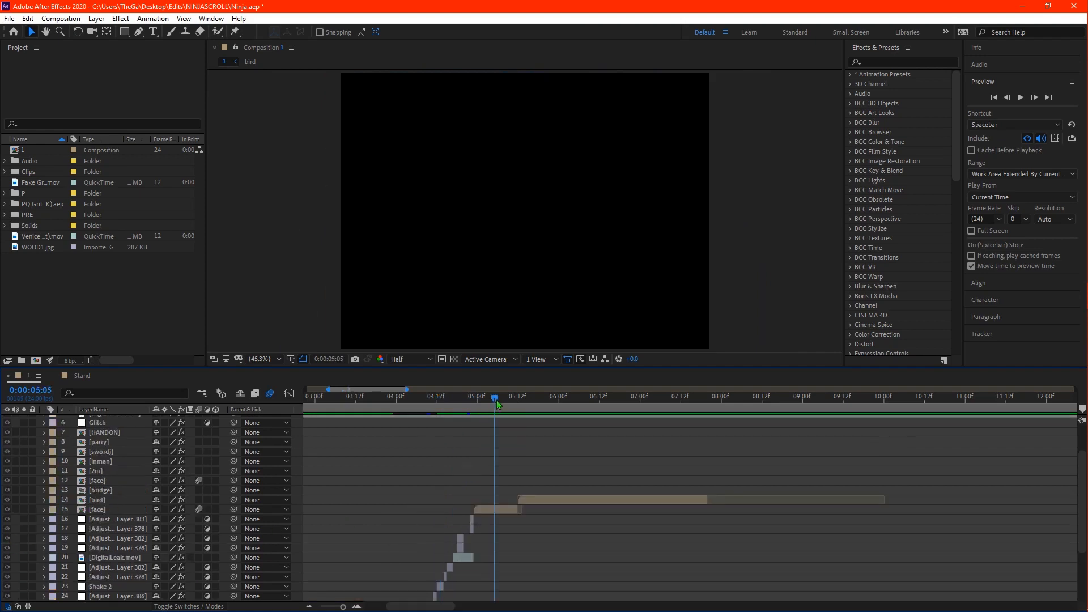
pyautogui.click(24, 509)
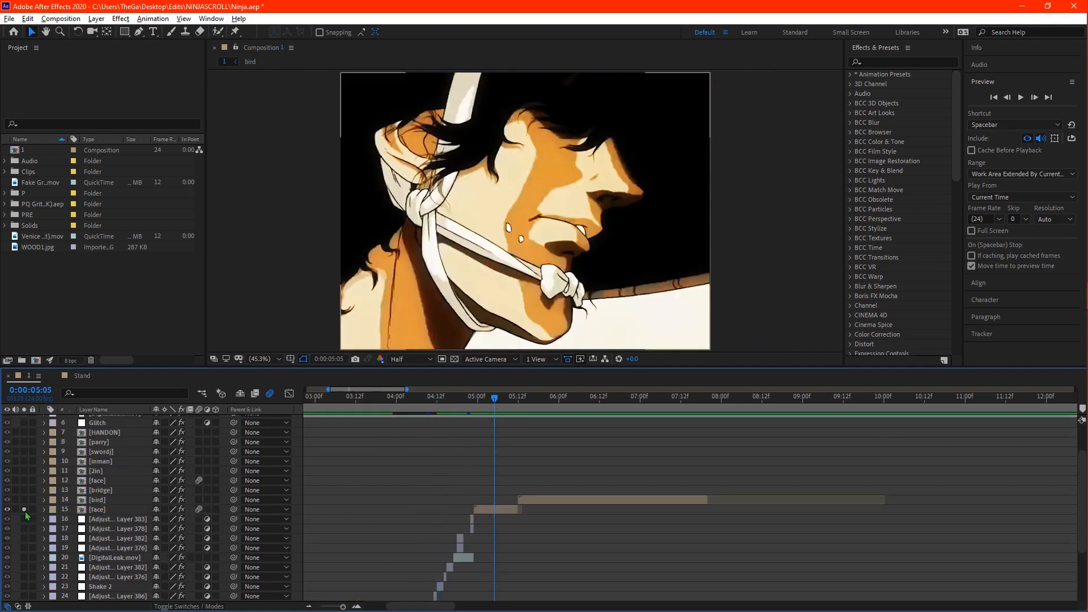
pyautogui.click(24, 510)
pyautogui.scroll(-3, 94, 513)
pyautogui.click(25, 549)
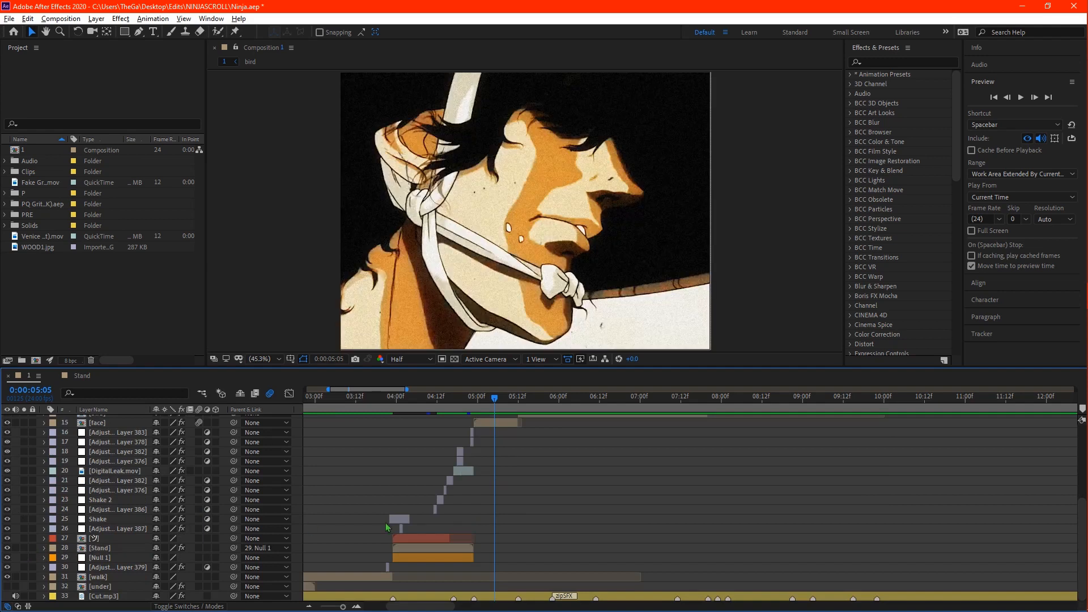
# Isolate the face clip on layer 15 by soloing it
pyautogui.scroll(3, 498, 496)
pyautogui.click(499, 509)
pyautogui.click(24, 509)
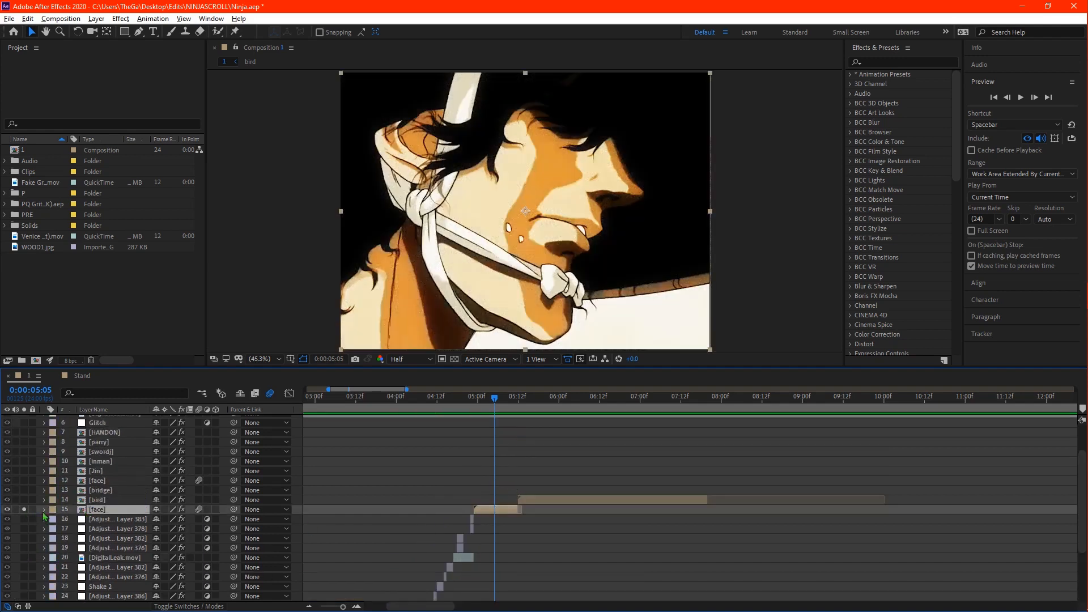
# Add a null object directly below the face layer (15) and trim it to span that clip's visible duration
pyautogui.click(124, 520)
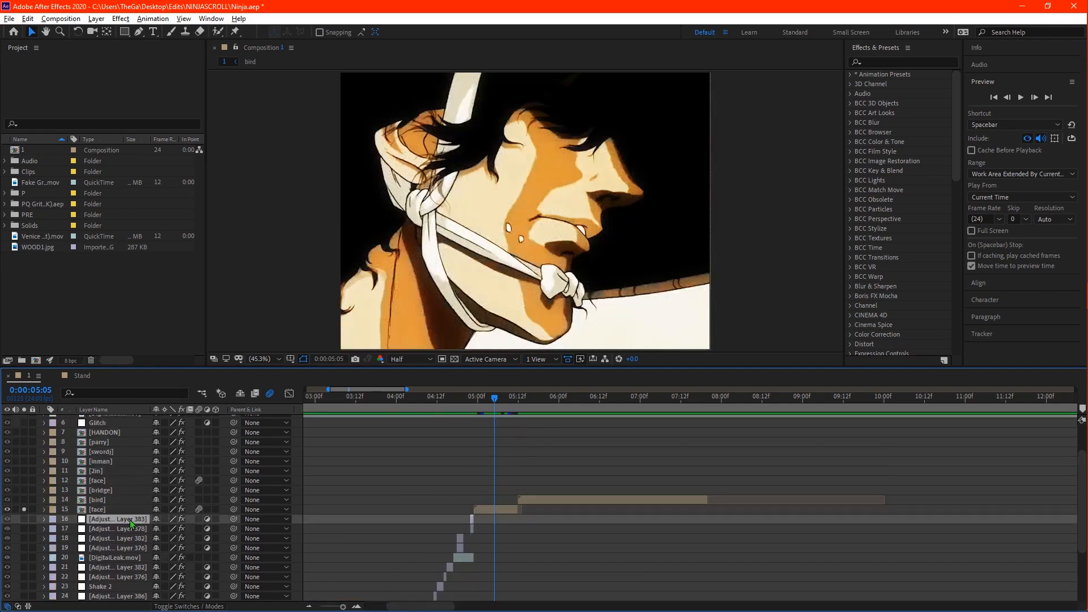
pyautogui.hotkey('ctrl', 'alt', 'shift', 'y')
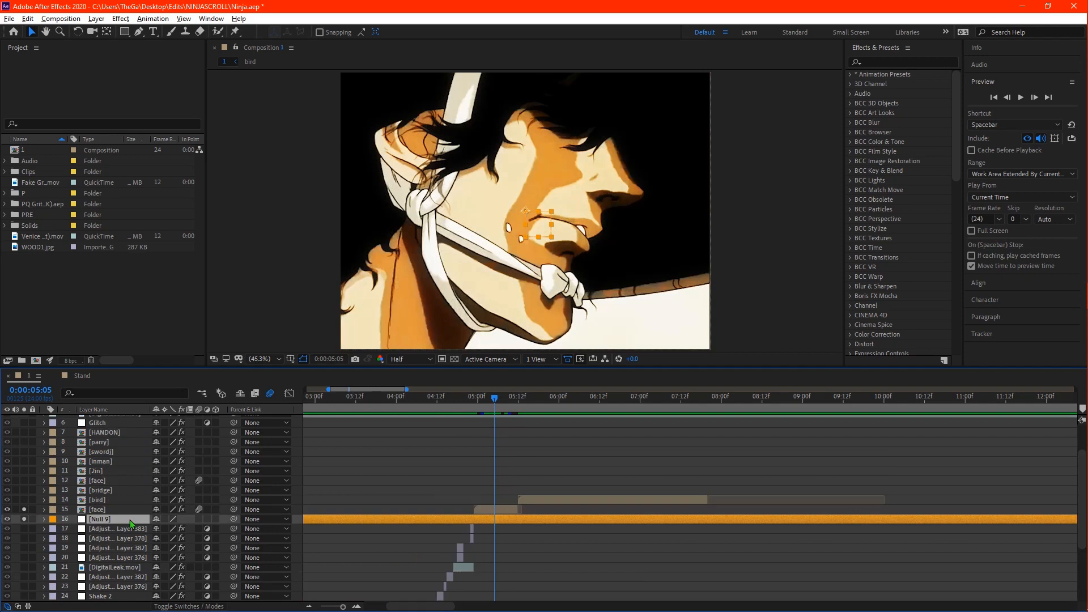
pyautogui.hotkey('alt', '[')
pyautogui.hotkey('alt', ']')
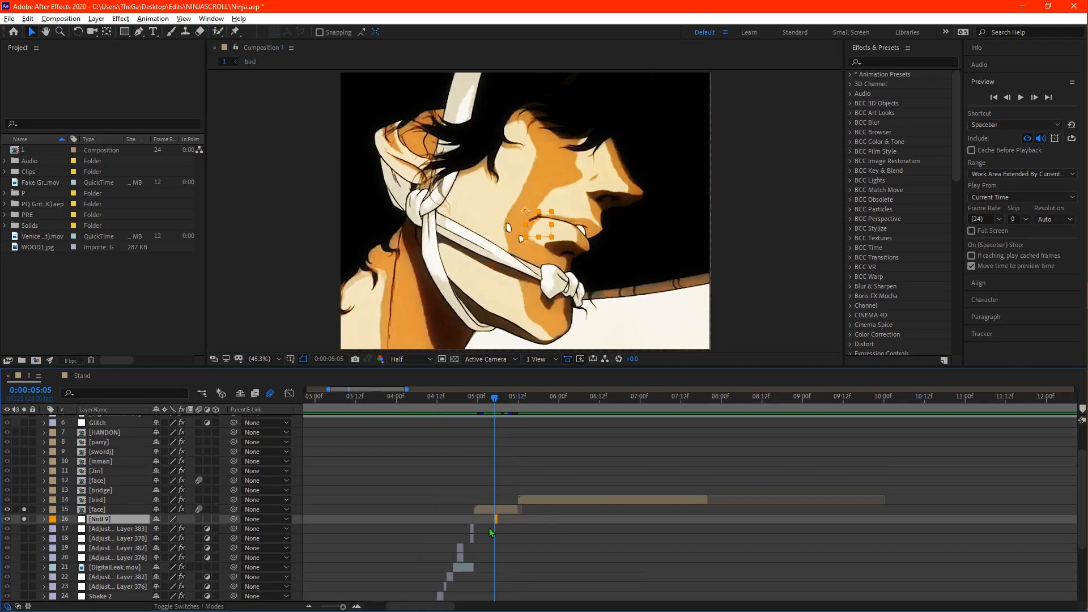
pyautogui.scroll(2, 489, 530)
pyautogui.moveTo(513, 521); pyautogui.dragTo(431, 522)
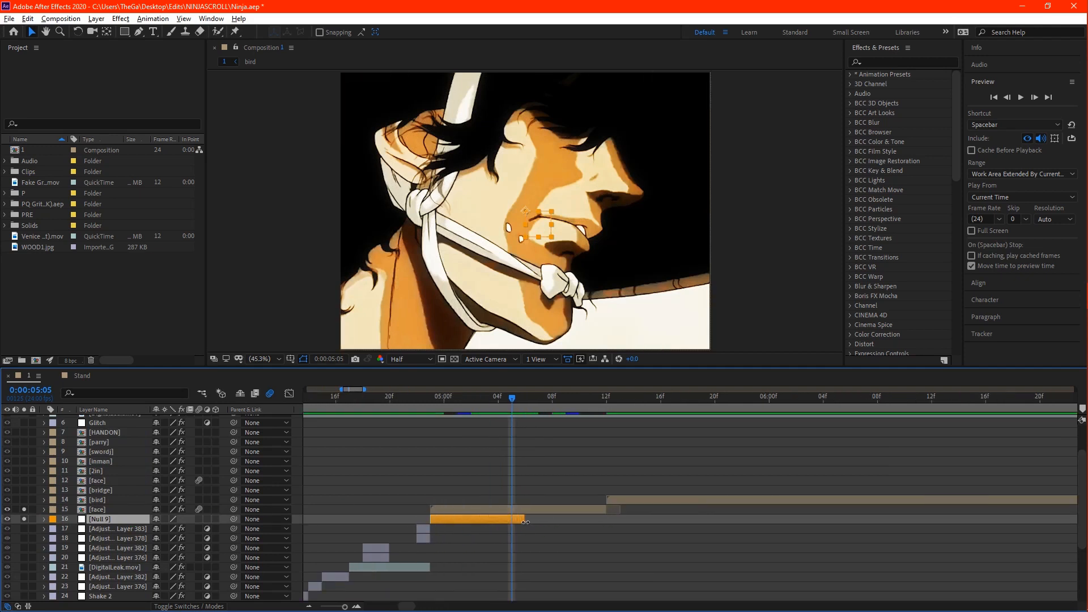
pyautogui.moveTo(525, 522); pyautogui.dragTo(605, 521)
# At 0:00:04:23, recombine the face layer's separate X and Y positions into a single Position property
pyautogui.click(436, 409)
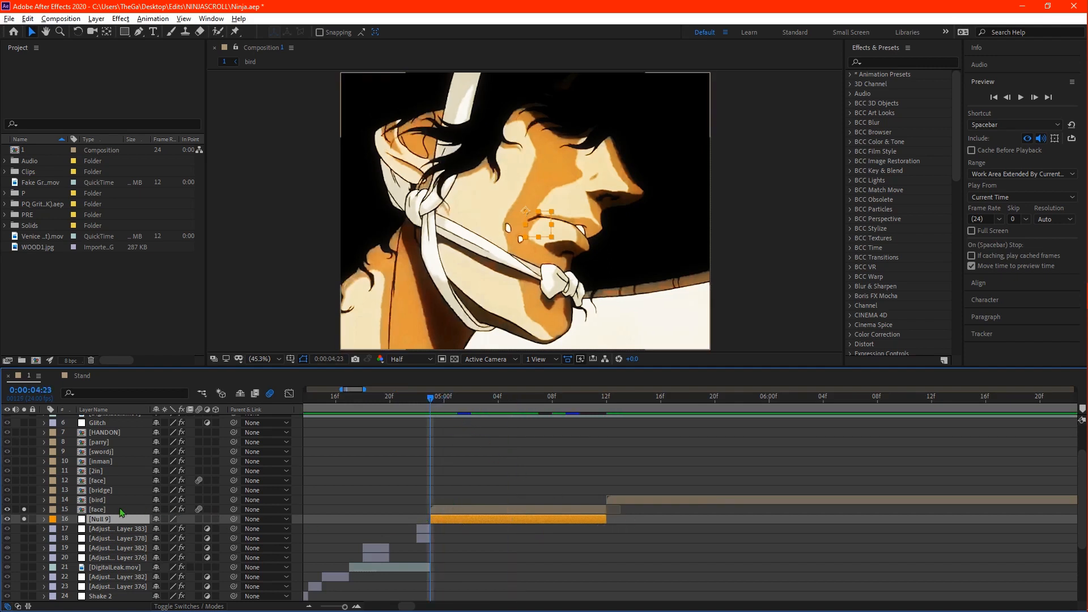
pyautogui.click(120, 511)
pyautogui.press('p')
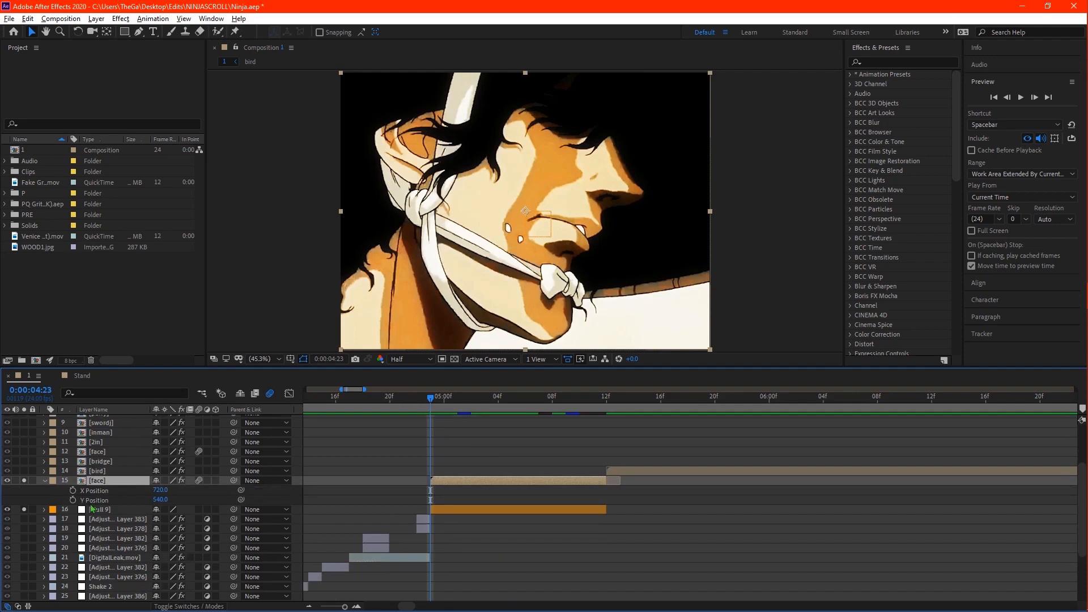
pyautogui.rightClick(100, 492)
pyautogui.click(161, 389)
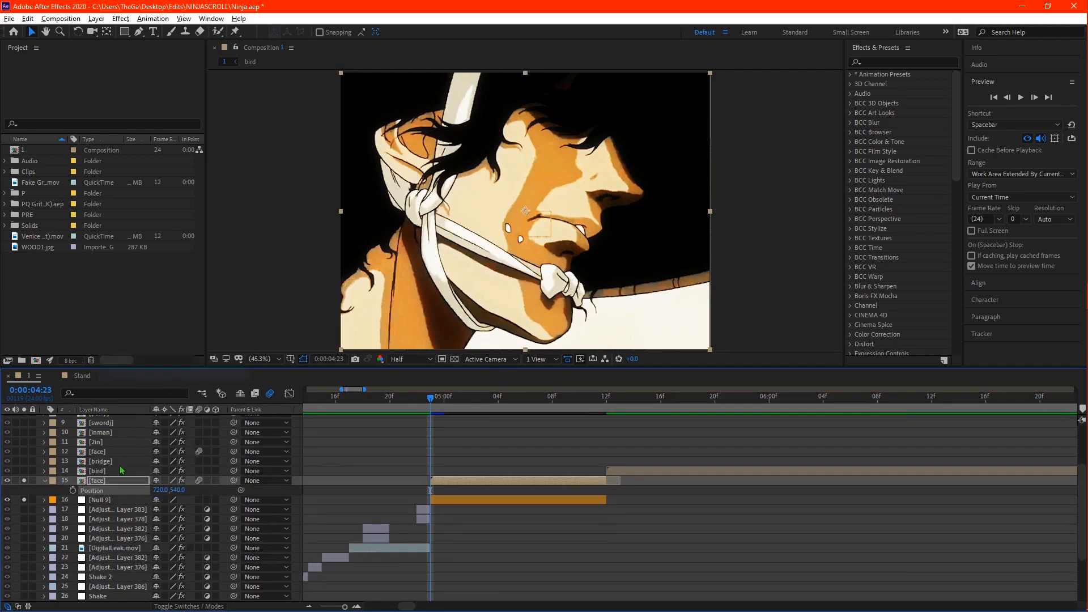
pyautogui.click(475, 456)
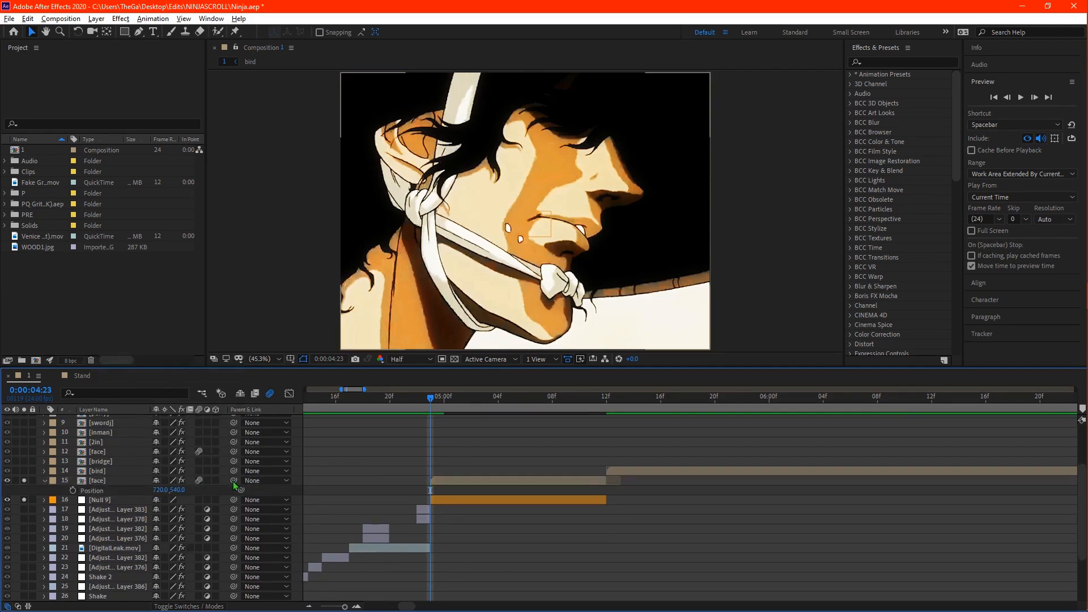
# Parent the face layer to the new null and separate its Position dimensions again
pyautogui.moveTo(235, 482); pyautogui.dragTo(113, 500)
pyautogui.rightClick(94, 495)
pyautogui.click(141, 375)
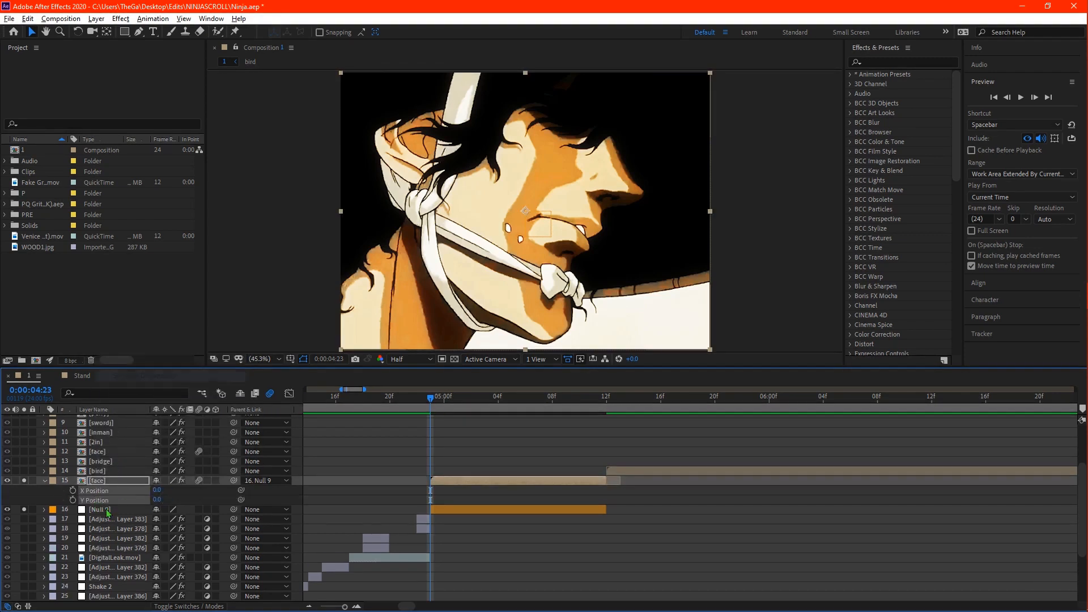
# Keyframe the face layer's Y Position, Scale and Rotation at 0:00:04:23 and reveal all its keyframes
pyautogui.click(69, 502)
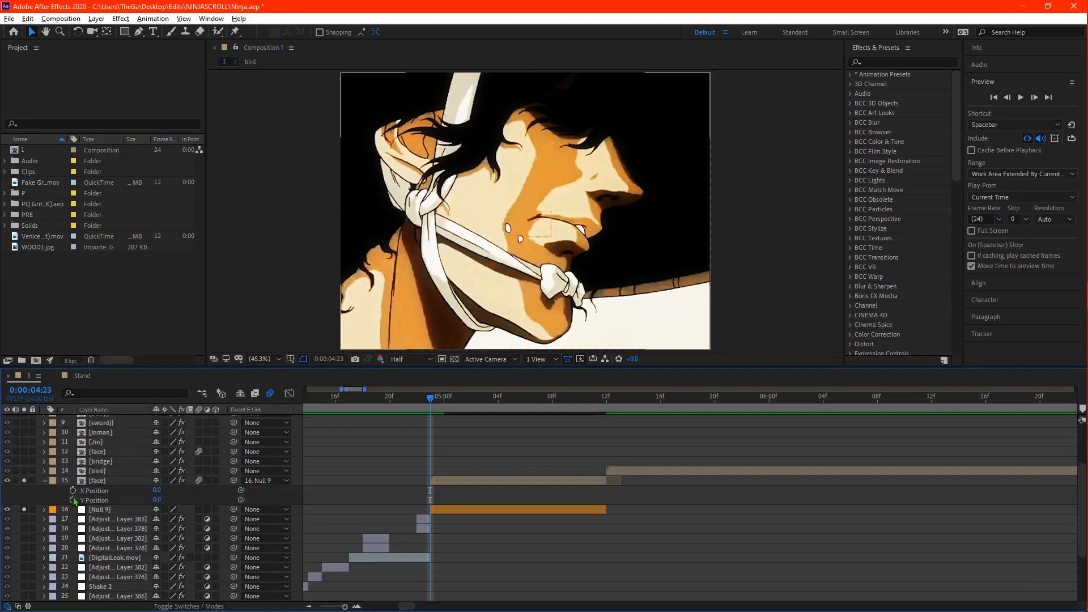
pyautogui.click(74, 501)
pyautogui.press('r')
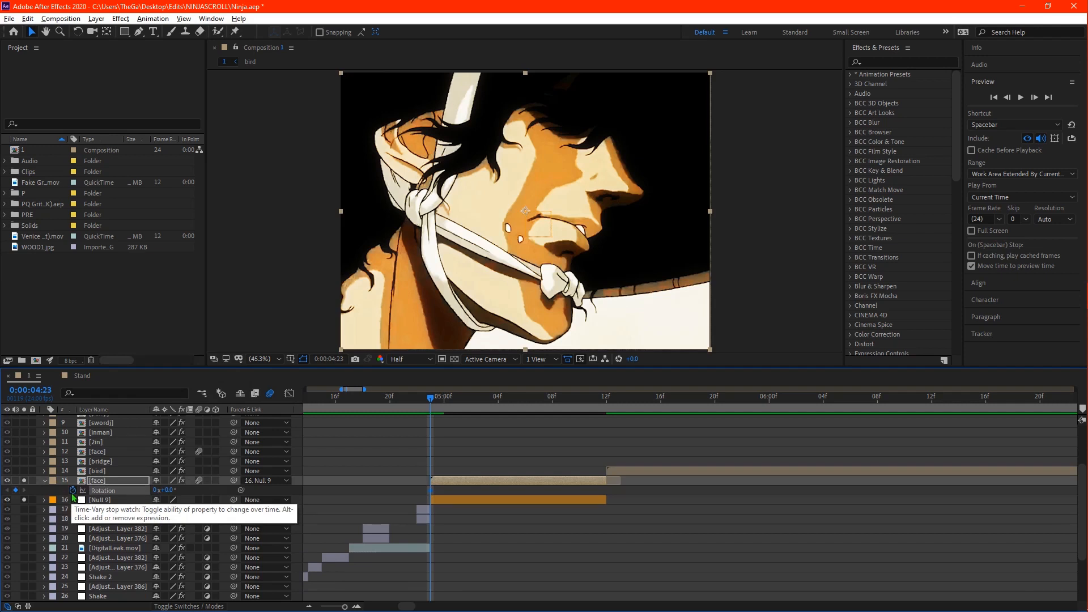
pyautogui.press('u')
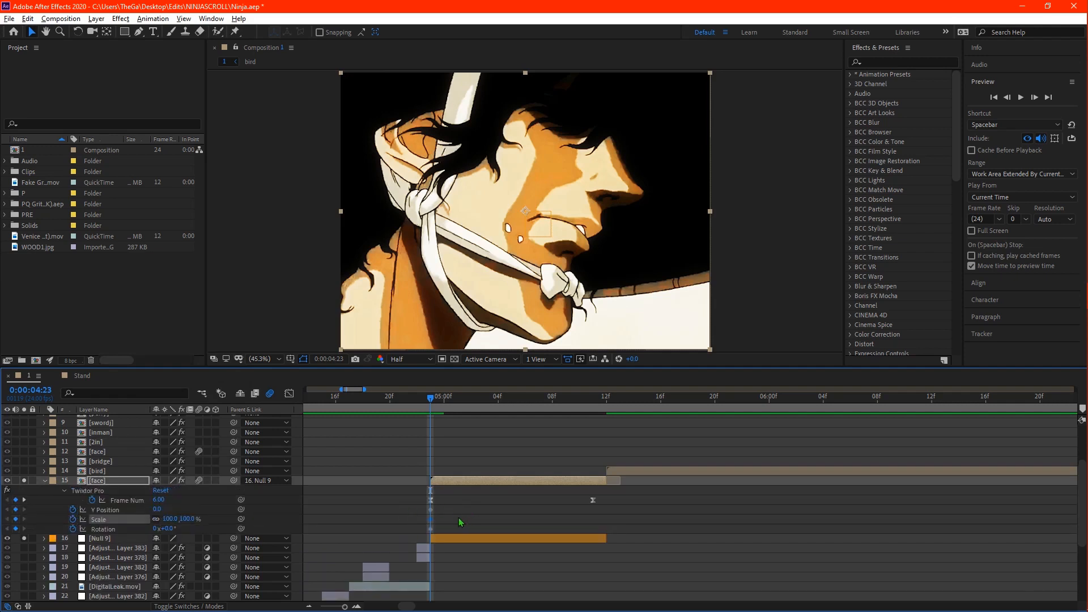
# Move the Y Position and Scale keyframes to 0:00:05:11 and the Rotation keyframe to 0:00:05:08
pyautogui.moveTo(417, 508); pyautogui.dragTo(556, 529)
pyautogui.click(638, 512)
pyautogui.click(581, 526)
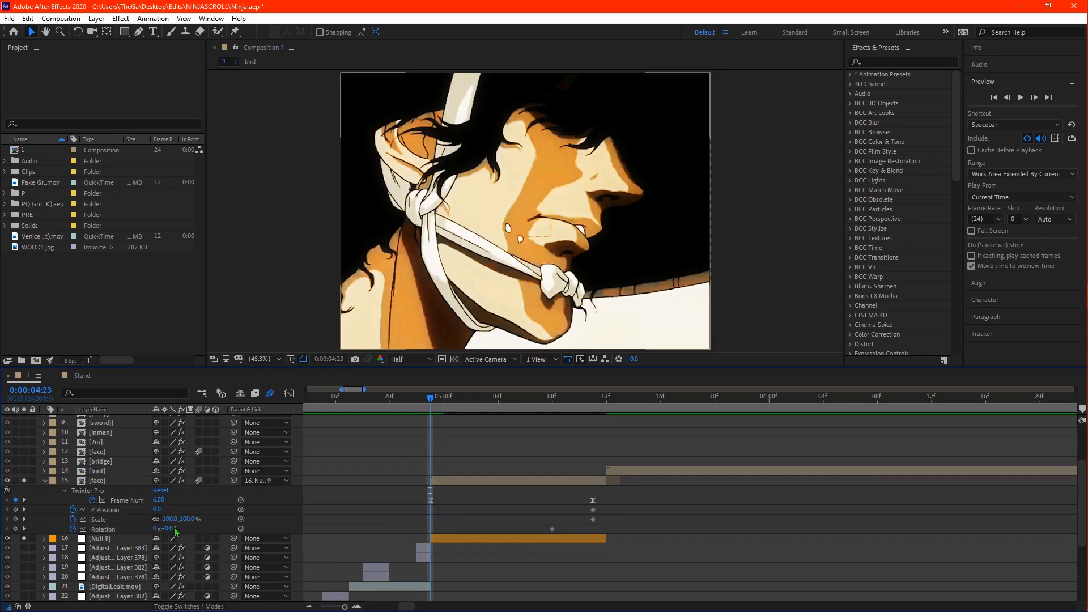
# Keyframe the face layer's Rotation at 3.0° at the clip start and -1.5° at 0:00:05:04
pyautogui.click(170, 528)
pyautogui.click(488, 509)
pyautogui.moveTo(488, 510); pyautogui.dragTo(420, 484)
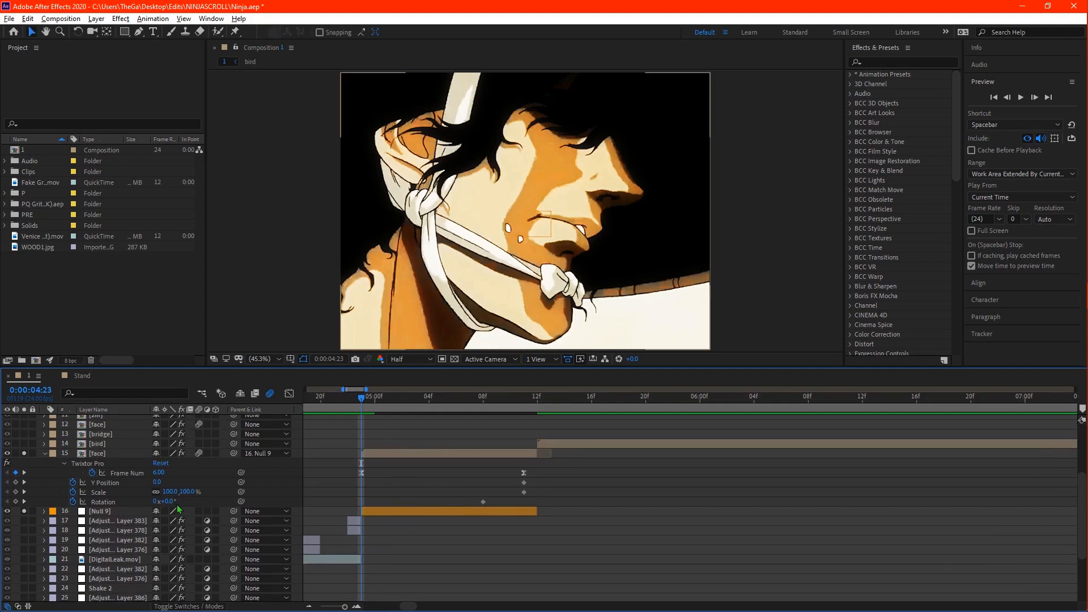
pyautogui.moveTo(172, 504); pyautogui.dragTo(175, 504)
pyautogui.click(423, 403)
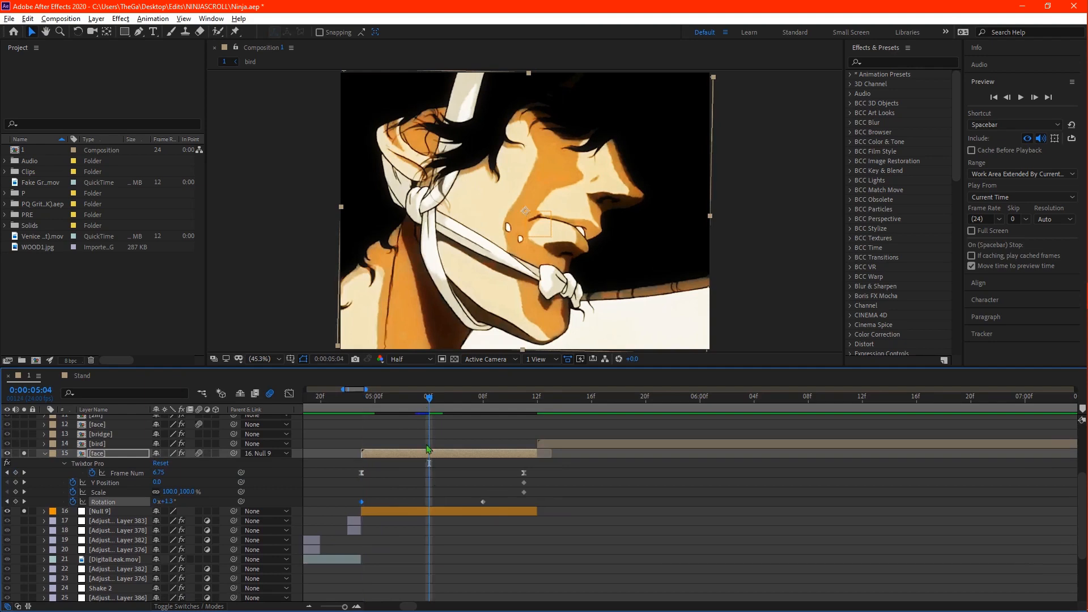
pyautogui.click(169, 502)
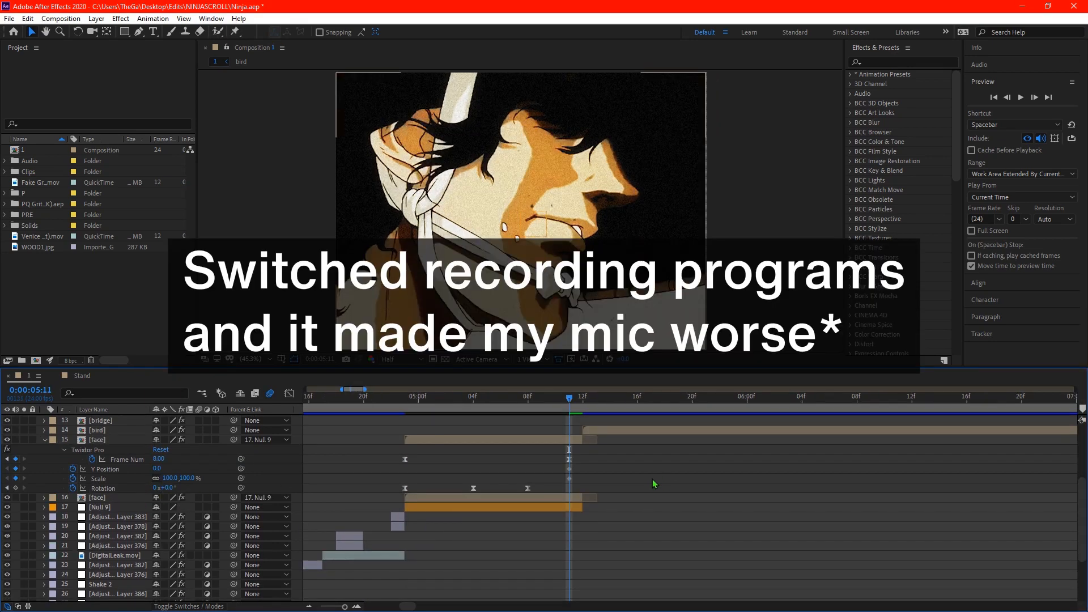
# Delete the duplicate face layer (16) beneath the animated one
pyautogui.moveTo(445, 399); pyautogui.dragTo(474, 424)
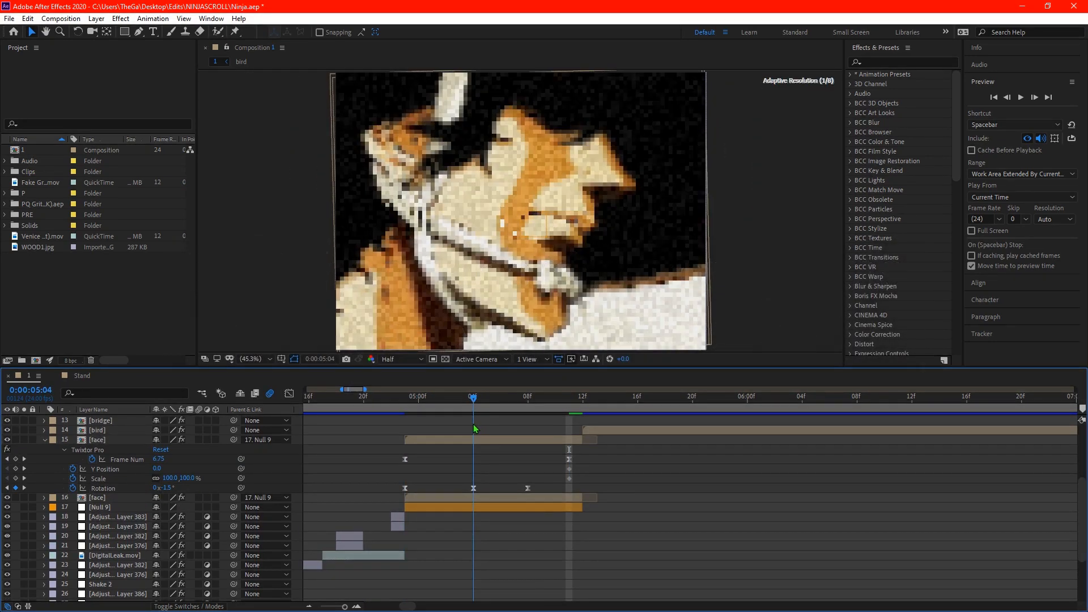
pyautogui.click(494, 495)
pyautogui.press('Delete')
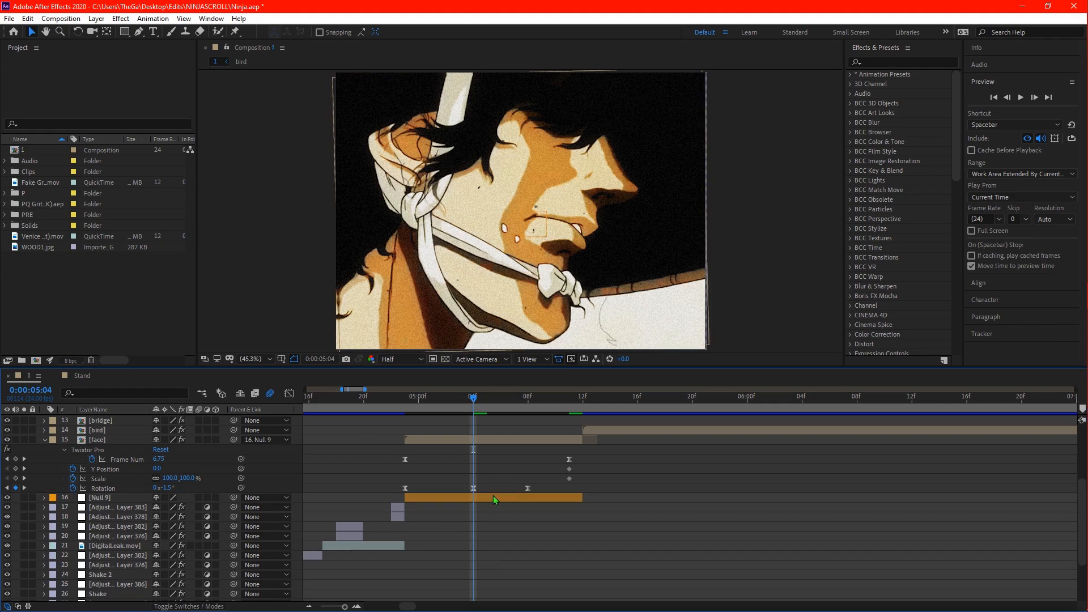
# Scrub through the face clip's rotation and inspect its Rotation keyframes and graph
pyautogui.moveTo(478, 400); pyautogui.dragTo(400, 492)
pyautogui.click(473, 398)
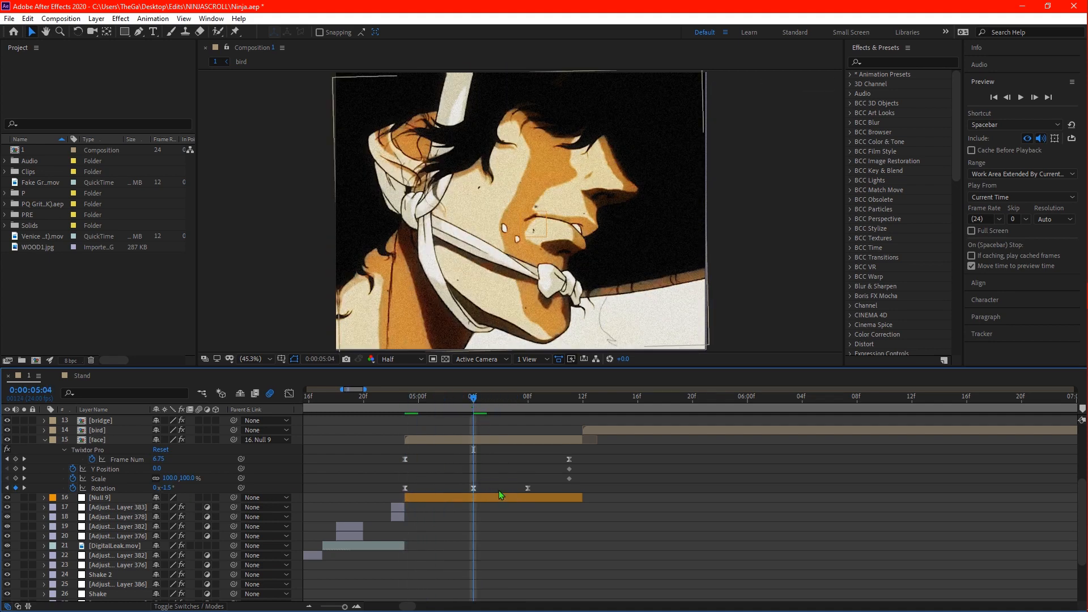
pyautogui.click(405, 489)
pyautogui.click(289, 393)
pyautogui.click(289, 394)
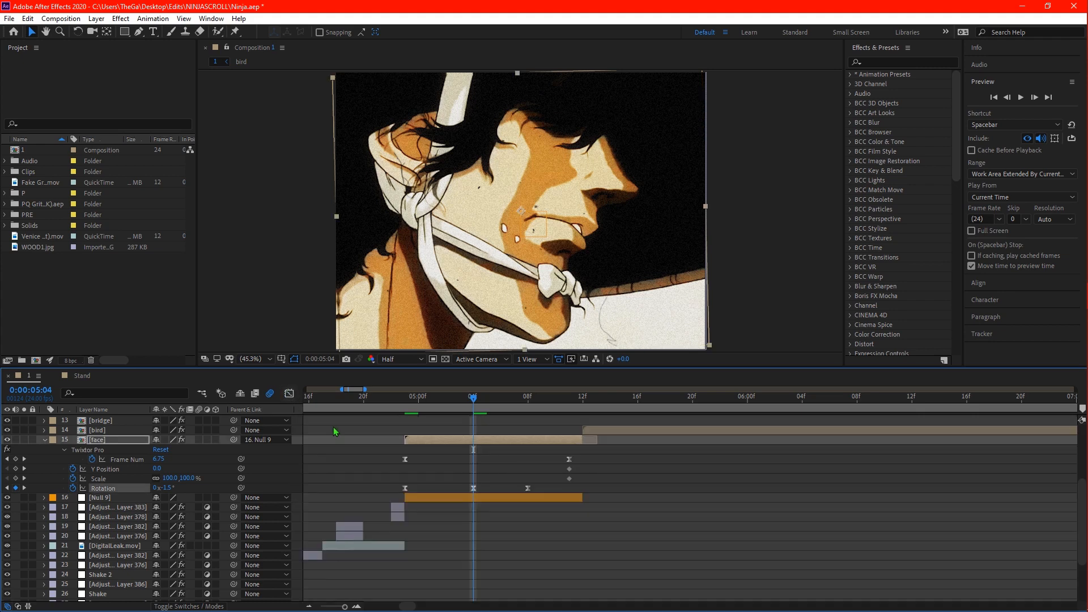
pyautogui.moveTo(538, 485); pyautogui.dragTo(397, 489)
pyautogui.click(395, 471)
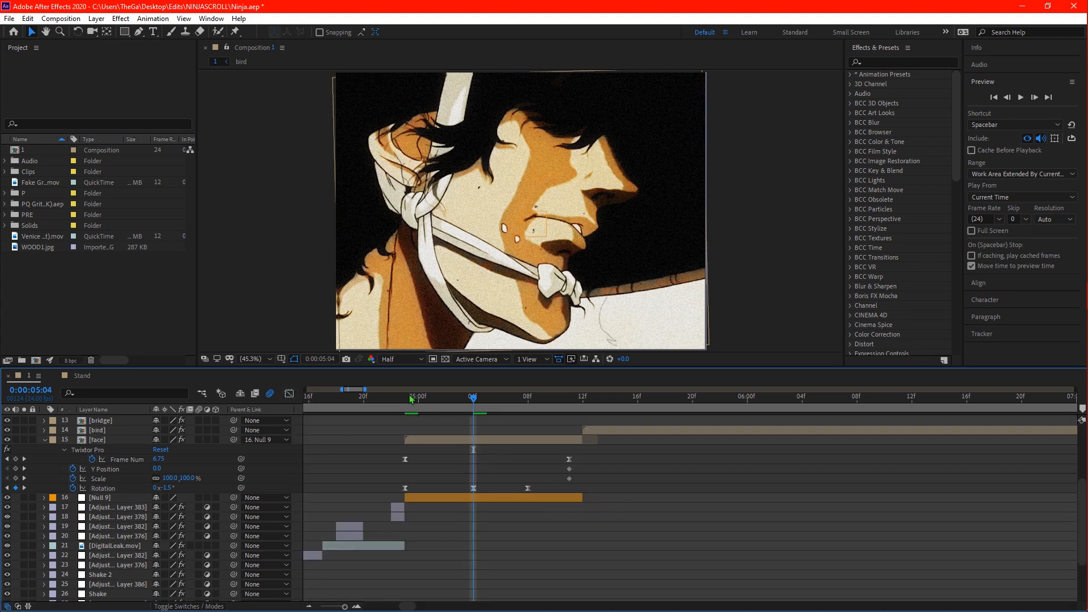
# Keyframe the face layer's Scale at 125% at the clip start, 0:00:04:23
pyautogui.click(405, 398)
pyautogui.click(169, 477)
pyautogui.write('125')
pyautogui.press('Return')
# Show the face layer's Scale curve in the Graph Editor and apply Easy Ease to both keyframes
pyautogui.click(289, 394)
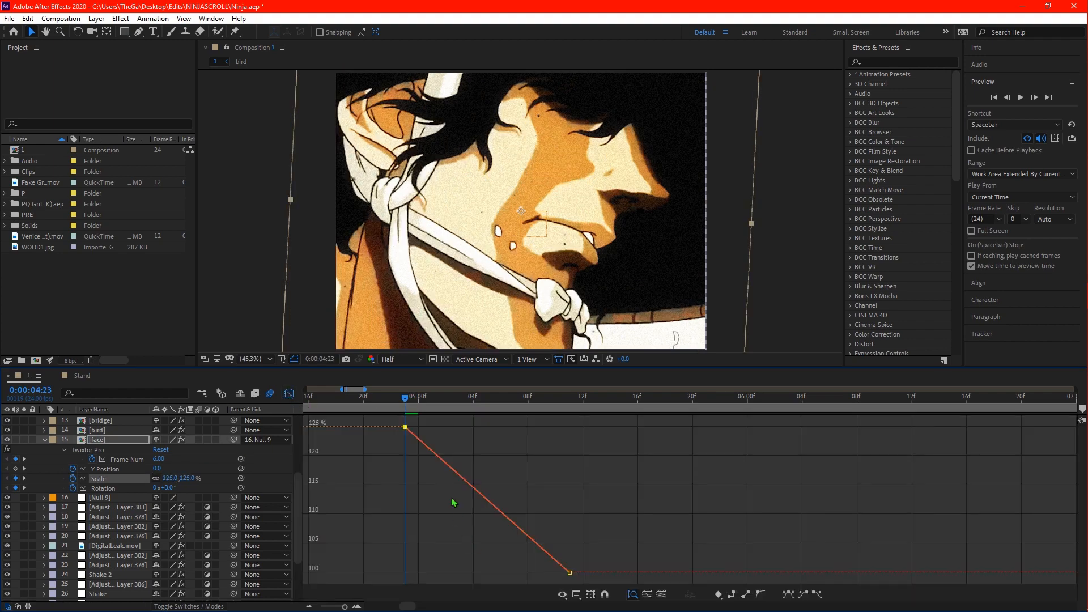
pyautogui.moveTo(381, 447); pyautogui.dragTo(502, 410)
pyautogui.press('F9')
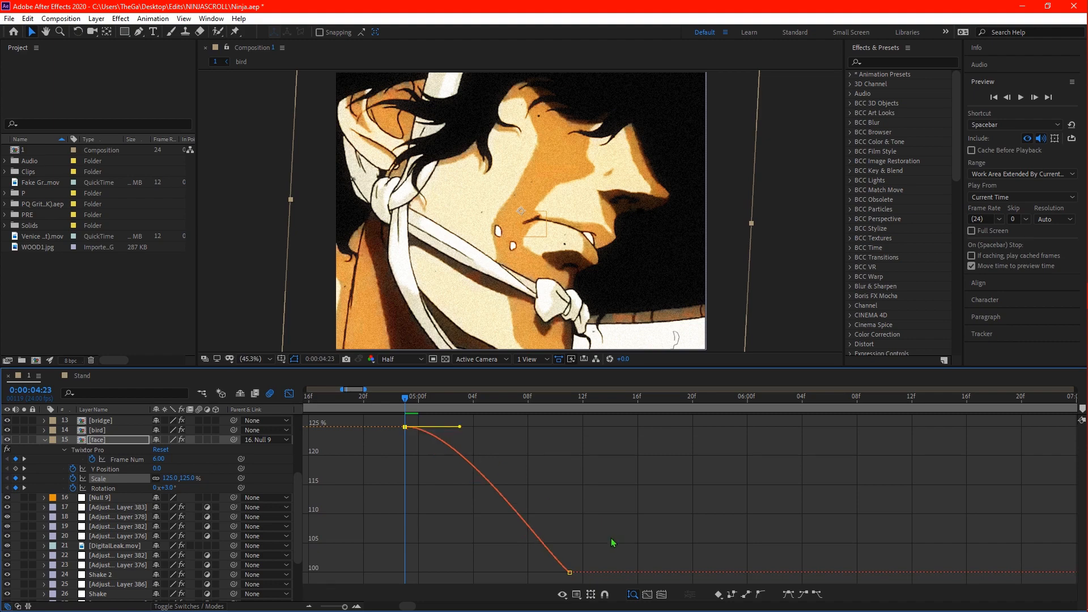
pyautogui.moveTo(567, 495); pyautogui.dragTo(358, 413)
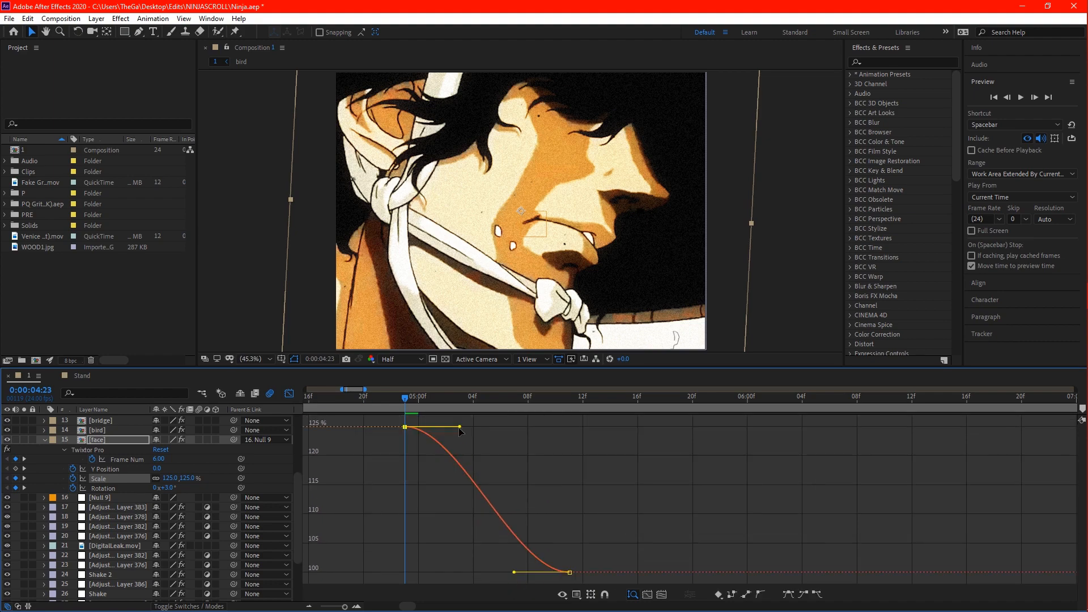
# Reshape the Scale curve into a steep initial drop and long ease-out, extending the end keyframe's handle back to about 0:00:05:04
pyautogui.moveTo(459, 427); pyautogui.dragTo(348, 576)
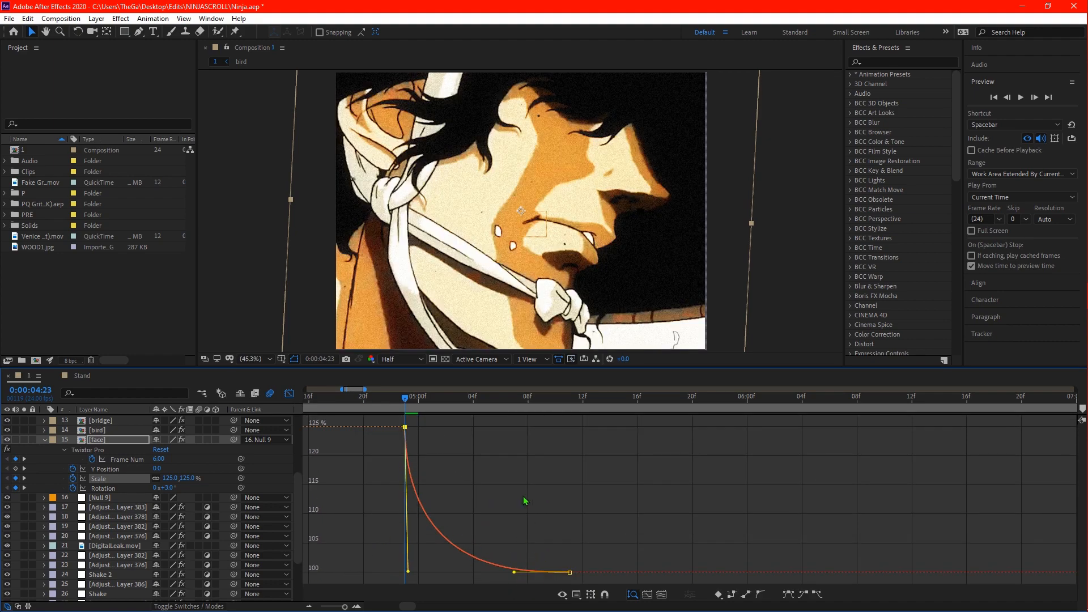
pyautogui.click(483, 401)
pyautogui.moveTo(514, 574); pyautogui.dragTo(525, 431)
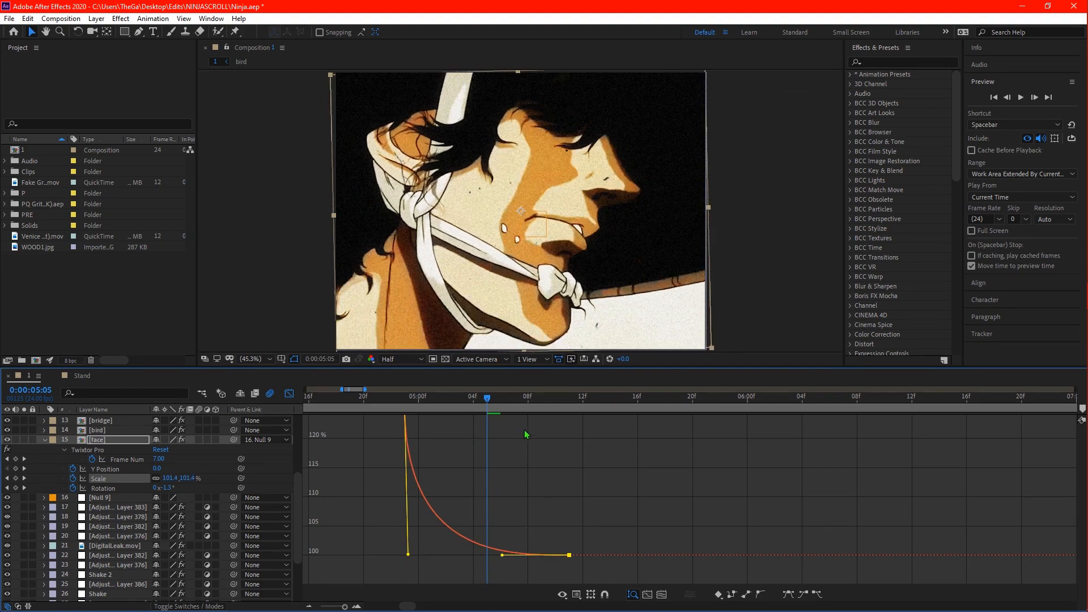
pyautogui.moveTo(502, 555); pyautogui.dragTo(476, 509)
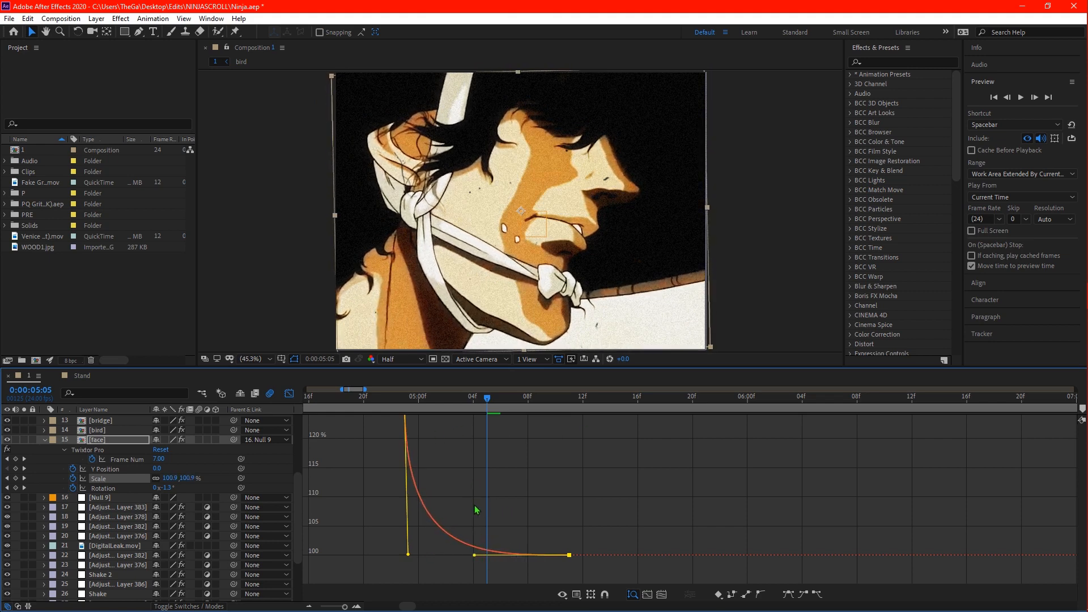
# Keyframe the face layer's Y Position at 50 at the clip start, 0:00:04:23
pyautogui.click(289, 393)
pyautogui.moveTo(398, 399); pyautogui.dragTo(407, 411)
pyautogui.click(443, 472)
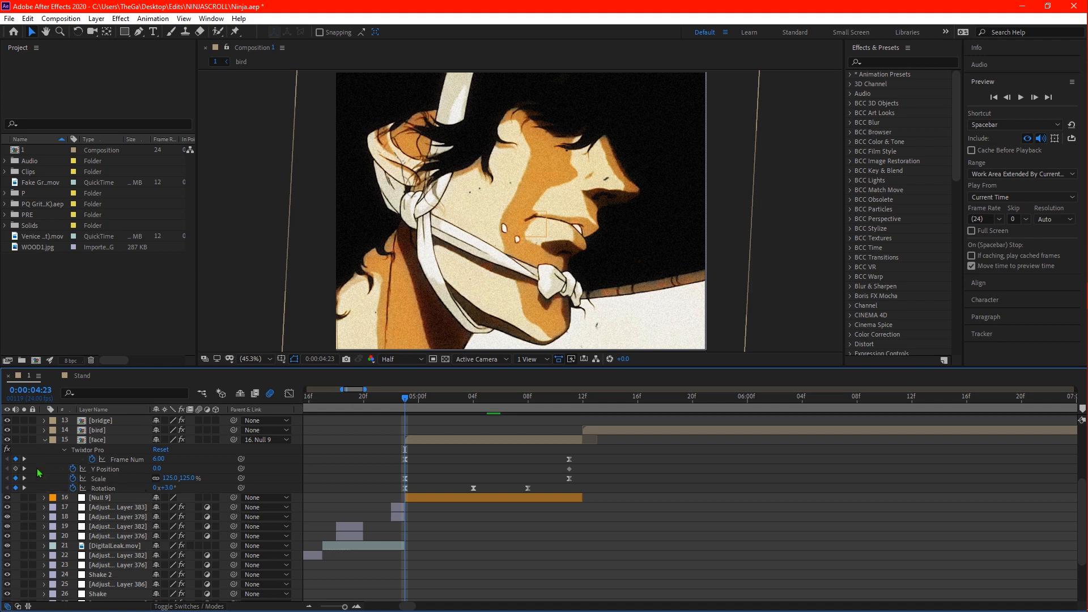
pyautogui.click(157, 469)
pyautogui.write('50')
pyautogui.press('Return')
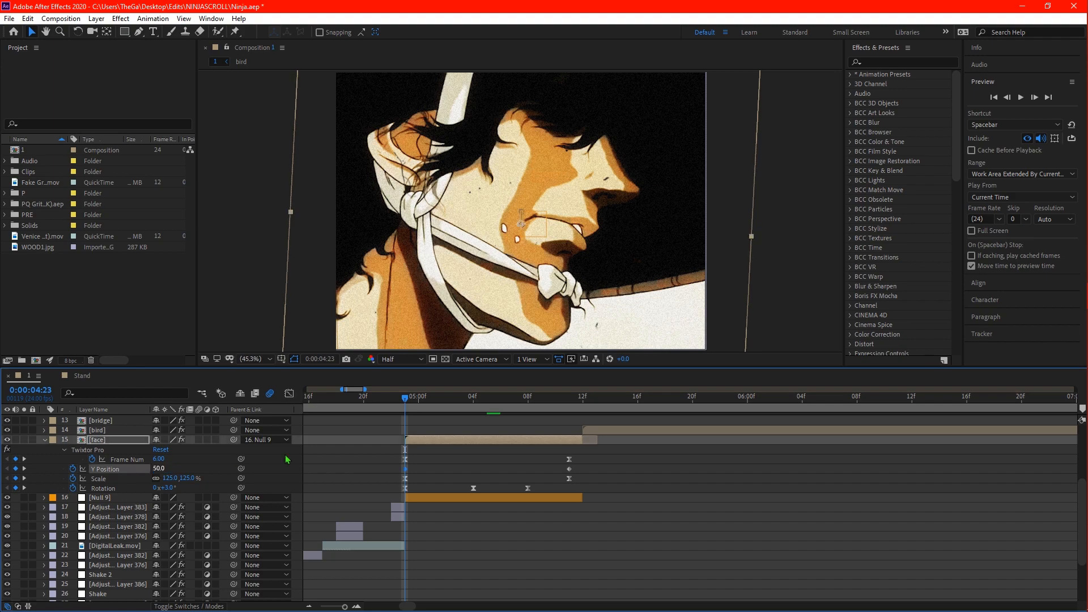
# Add a face Y Position keyframe of -25 and place it at 0:00:05:02
pyautogui.moveTo(448, 397); pyautogui.dragTo(464, 403)
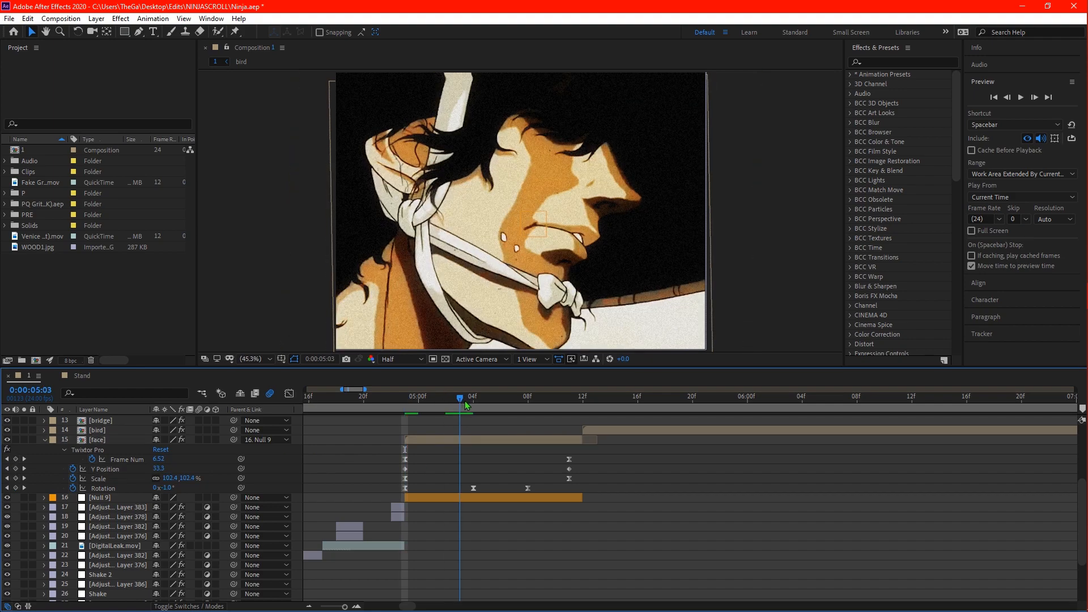
pyautogui.click(159, 469)
pyautogui.write('-25')
pyautogui.press('Return')
pyautogui.moveTo(460, 470); pyautogui.dragTo(446, 469)
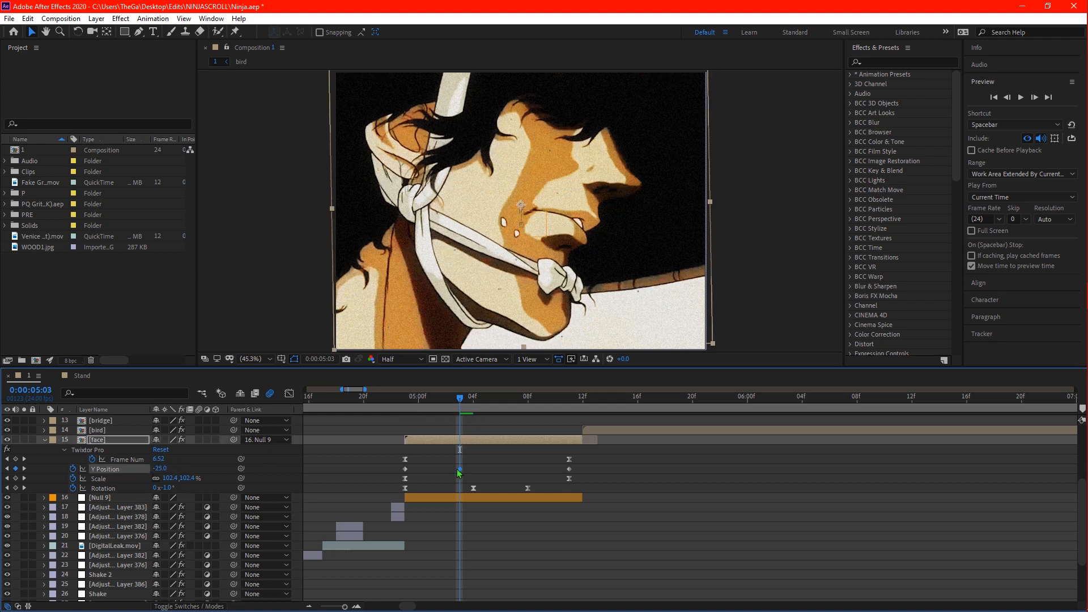
# Keyframe the face layer's Y Position at 10 at 0:00:05:06
pyautogui.click(473, 468)
pyautogui.moveTo(490, 405); pyautogui.dragTo(510, 411)
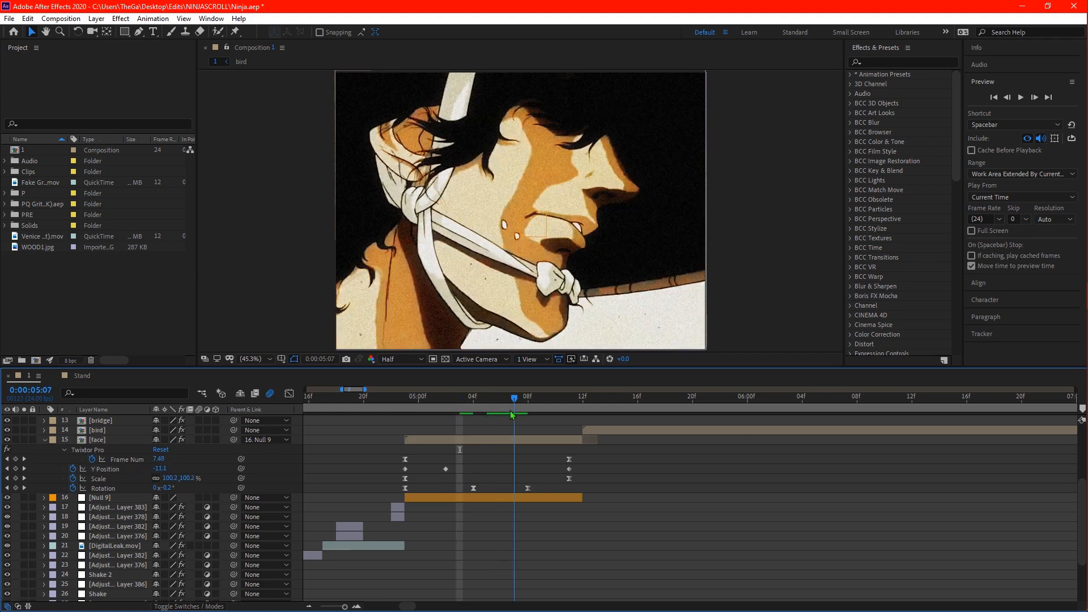
pyautogui.click(160, 468)
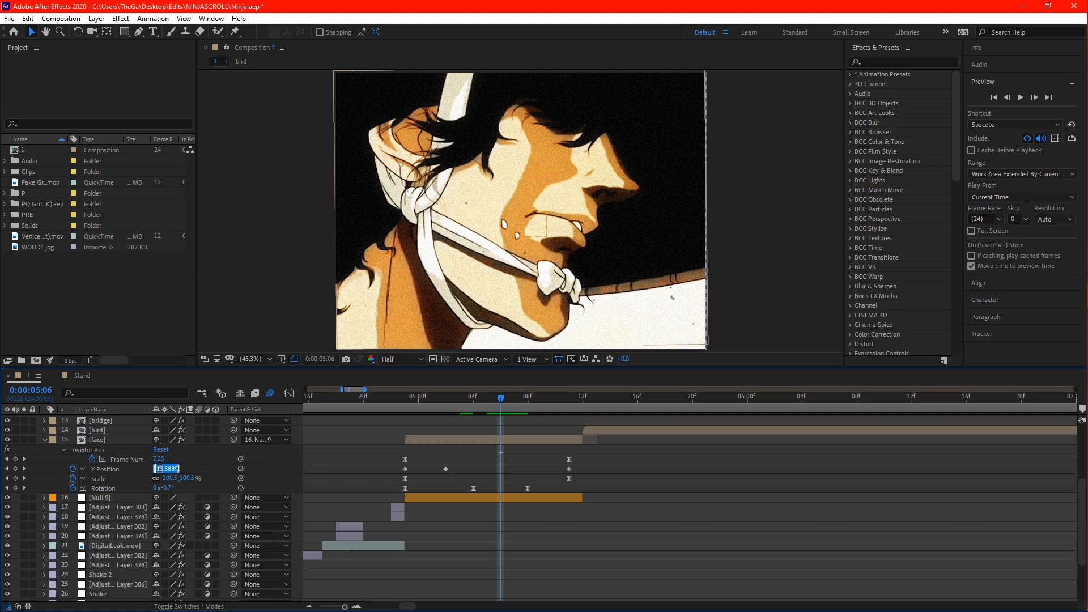
pyautogui.write('10')
pyautogui.press('Return')
# Apply Easy Ease to all four face Y Position keyframes and check their curve in the Graph Editor
pyautogui.moveTo(590, 466); pyautogui.dragTo(399, 470)
pyautogui.click(289, 394)
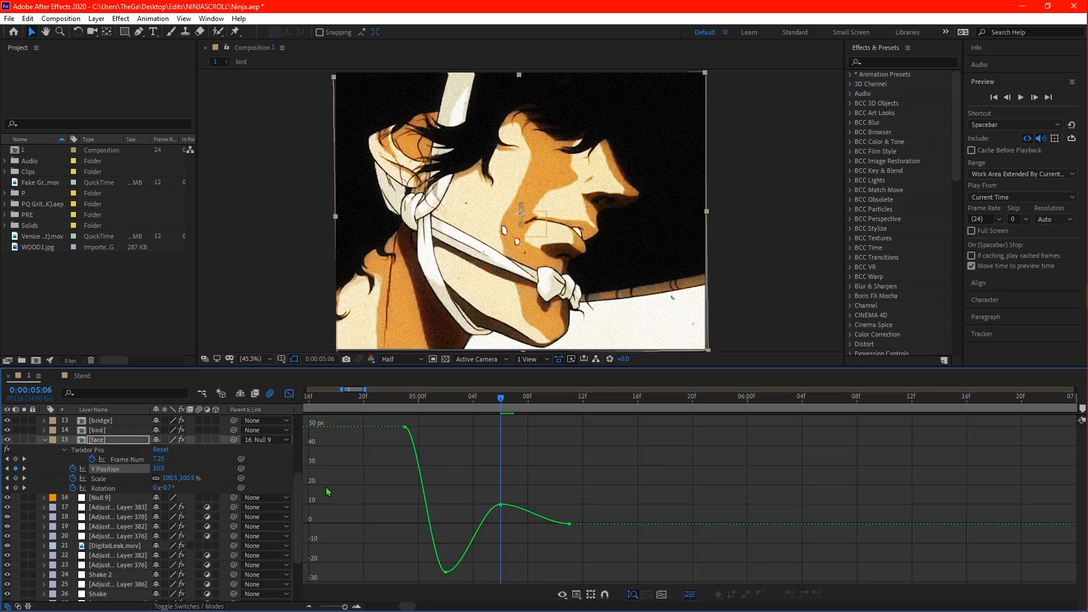
pyautogui.click(289, 393)
pyautogui.click(610, 463)
# Solo the face layer and preview its animation from just before the clip start
pyautogui.moveTo(416, 402)
pyautogui.mouseDown()
pyautogui.moveTo(554, 461)
pyautogui.moveTo(399, 446)
pyautogui.moveTo(396, 403)
pyautogui.mouseUp()
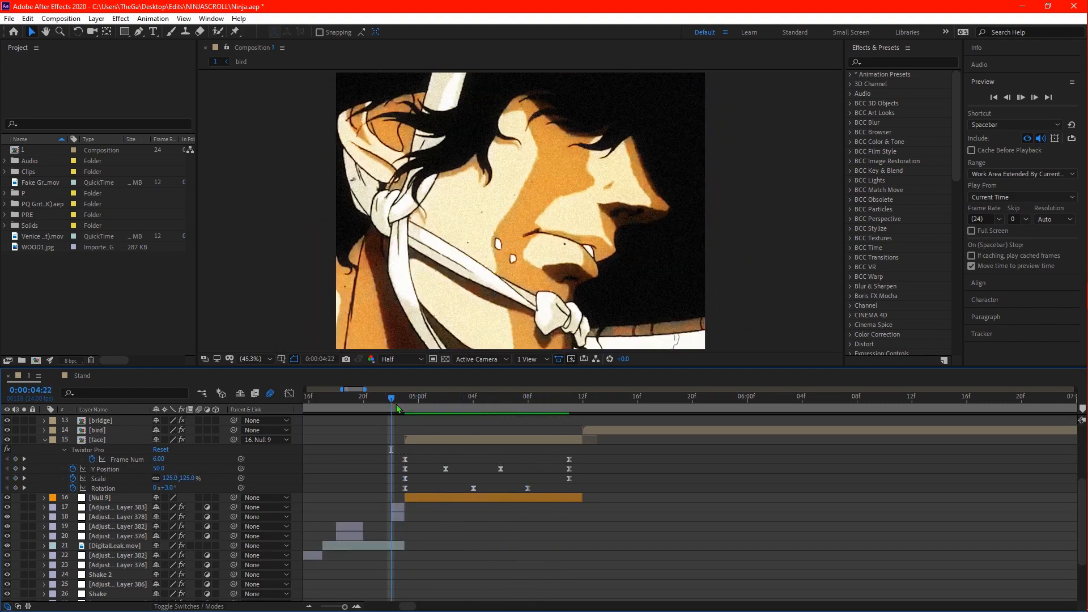
pyautogui.press('space')
pyautogui.click(437, 442)
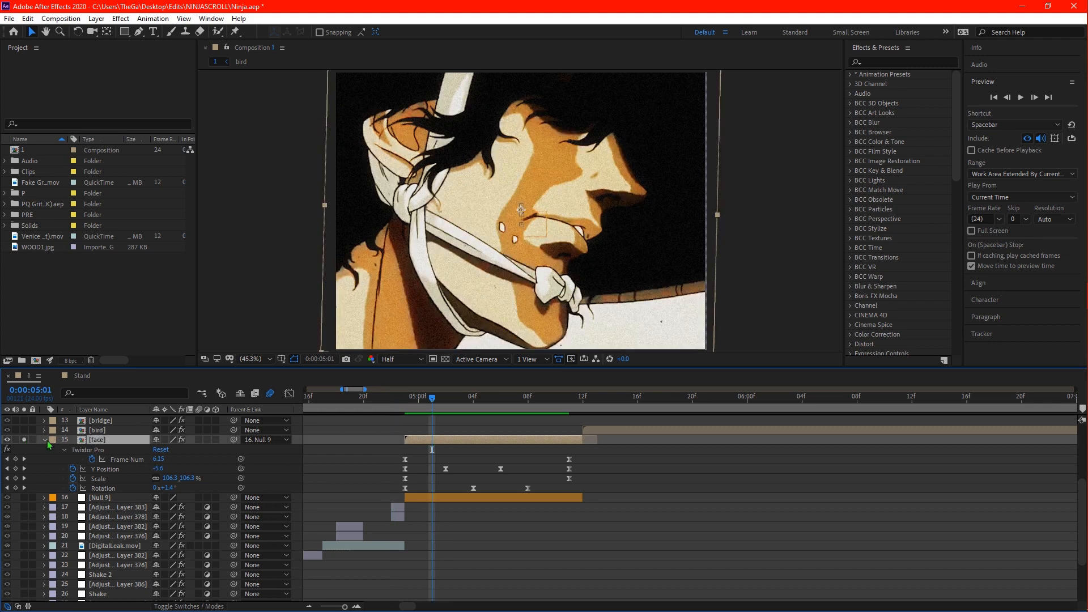
pyautogui.click(382, 405)
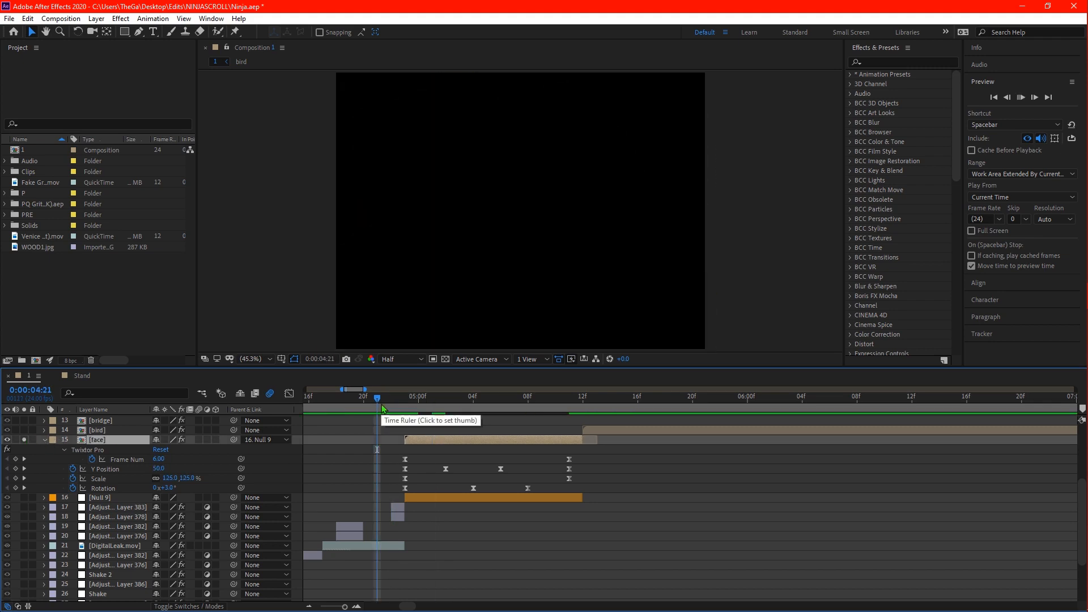
pyautogui.click(382, 405)
pyautogui.press('space')
pyautogui.click(382, 404)
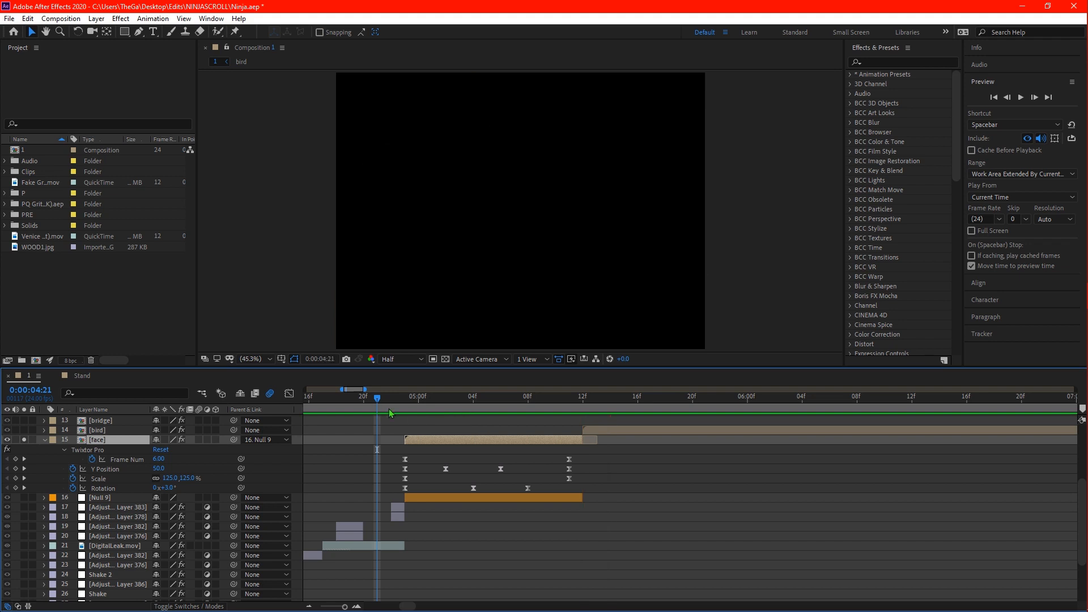
# Duplicate the face layer and reveal the keyframes of the new copy
pyautogui.click(543, 399)
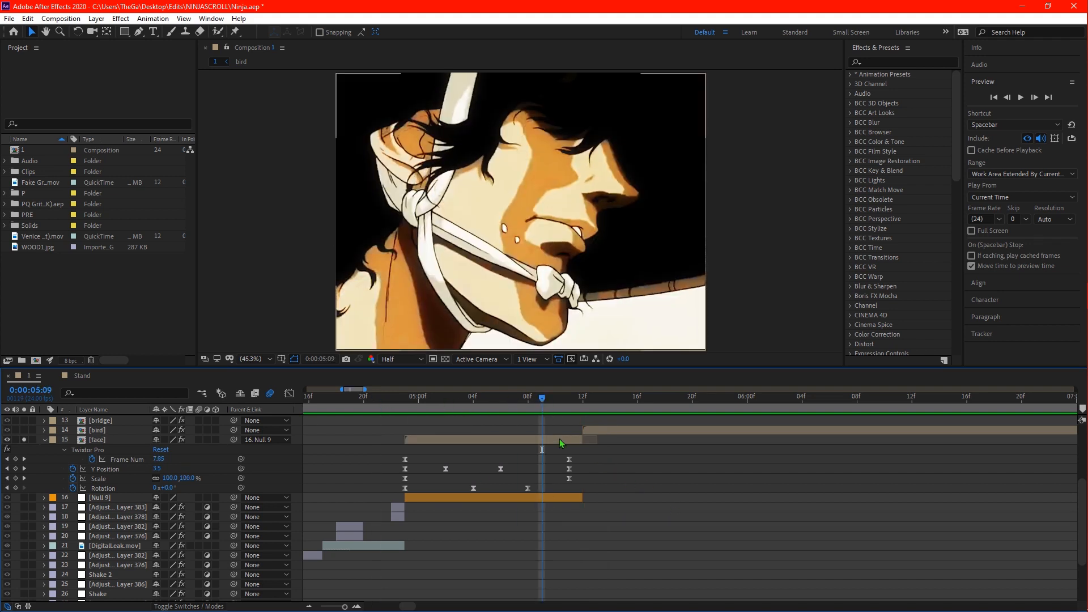
pyautogui.click(559, 439)
pyautogui.hotkey('ctrl', 'd')
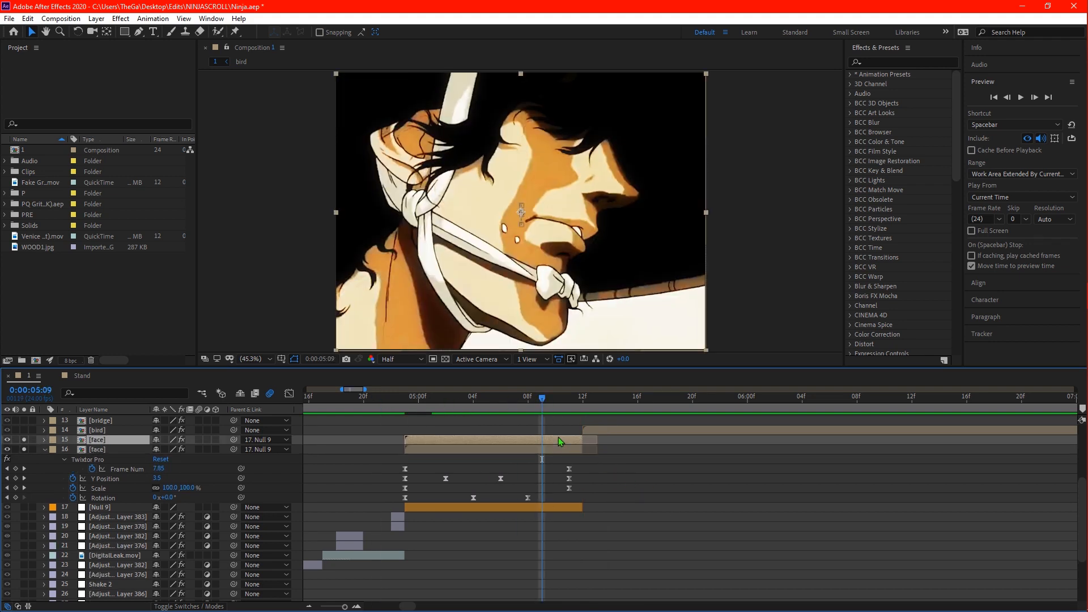
pyautogui.press('u')
# Replace the upper face copy's Y Position keyframes with a single keyframe of 0 at 0:00:05:11
pyautogui.click(569, 399)
pyautogui.click(76, 499)
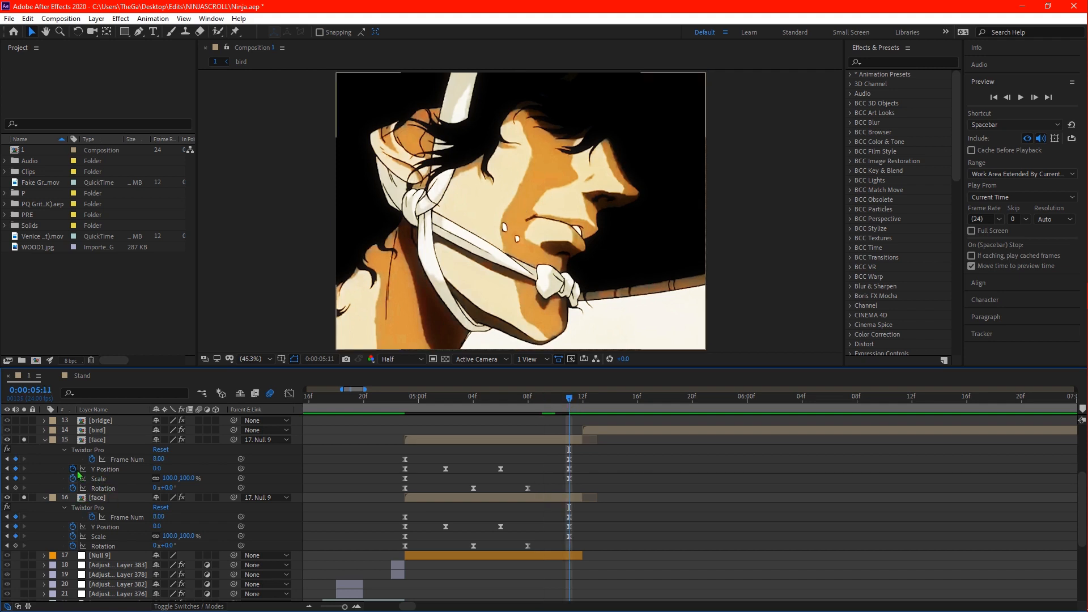
pyautogui.click(73, 469)
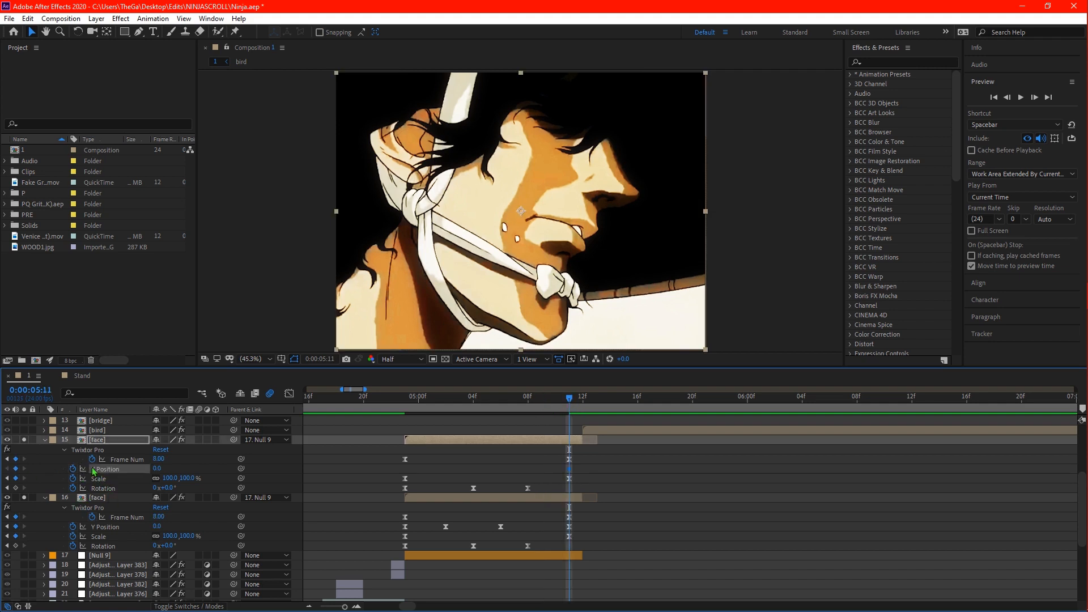
pyautogui.click(591, 488)
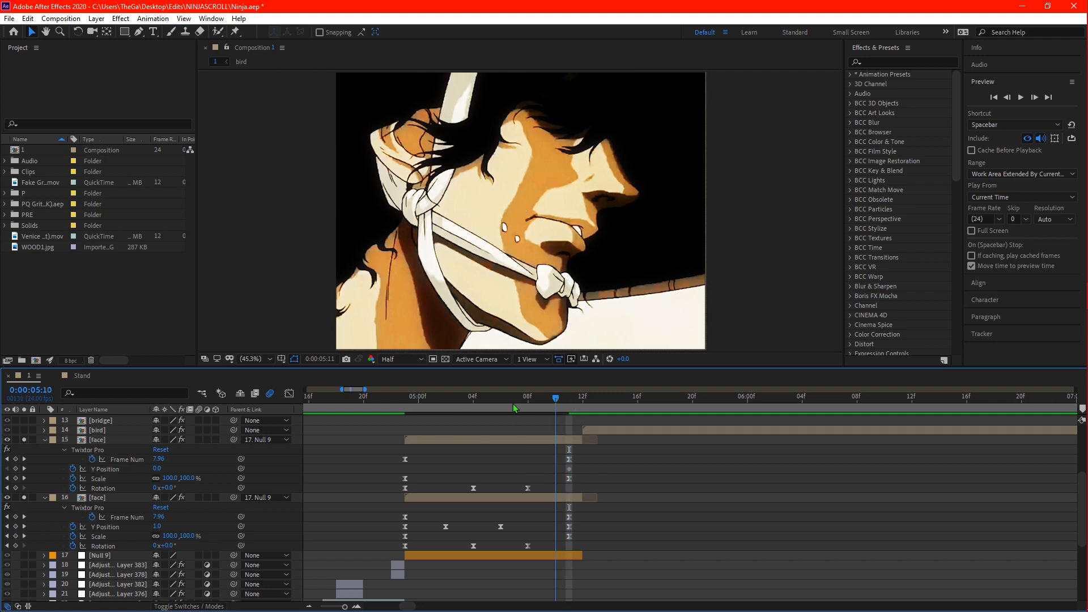
pyautogui.moveTo(525, 403); pyautogui.dragTo(515, 403)
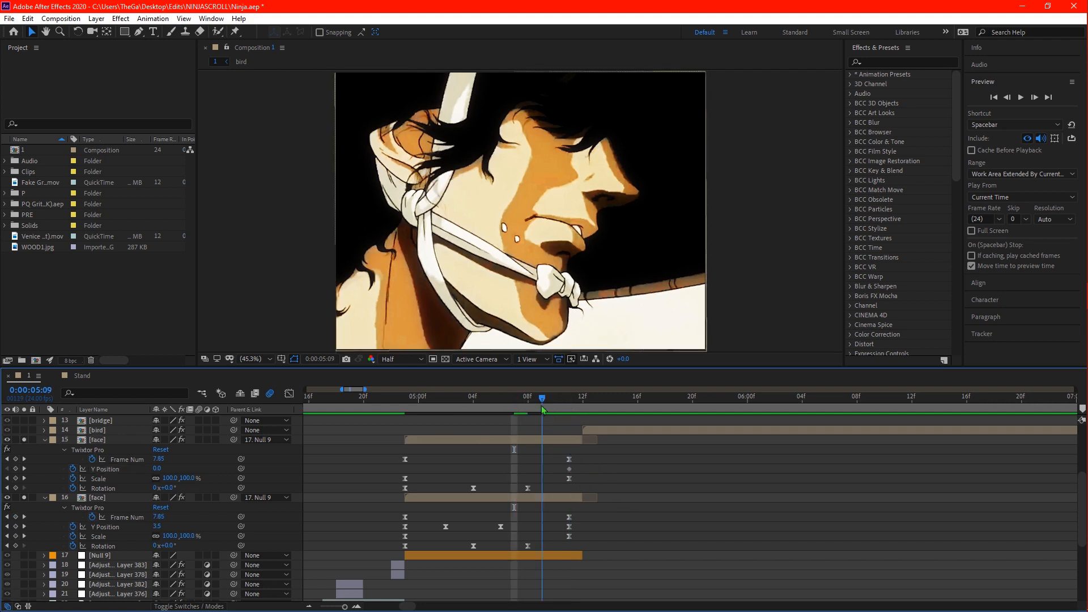
pyautogui.press('k')
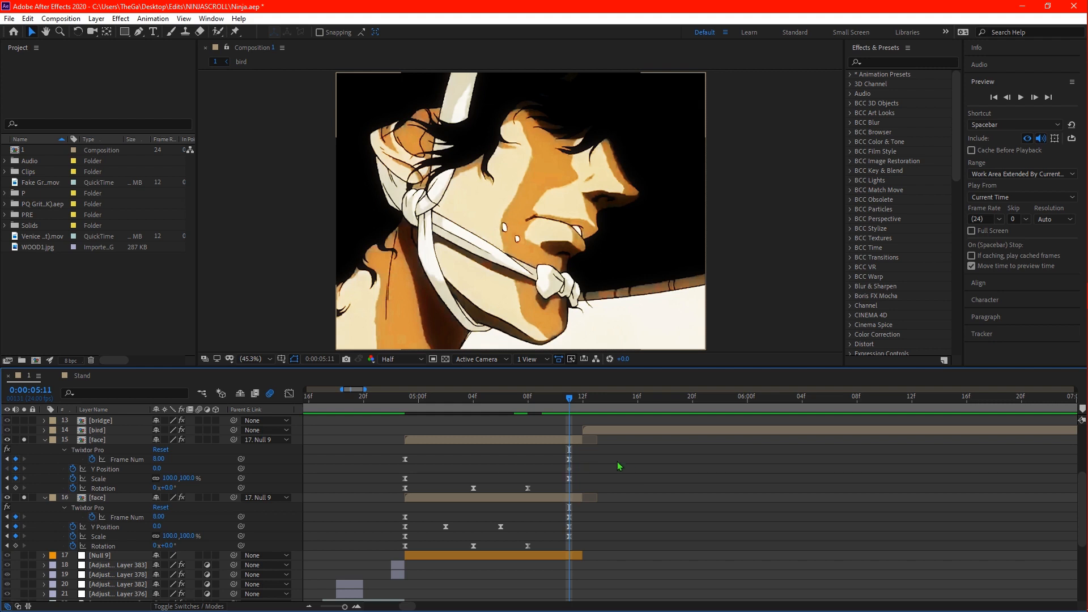
# Keyframe the upper face copy's Y Position at -25 at the clip start, 0:00:04:23
pyautogui.click(403, 407)
pyautogui.click(158, 468)
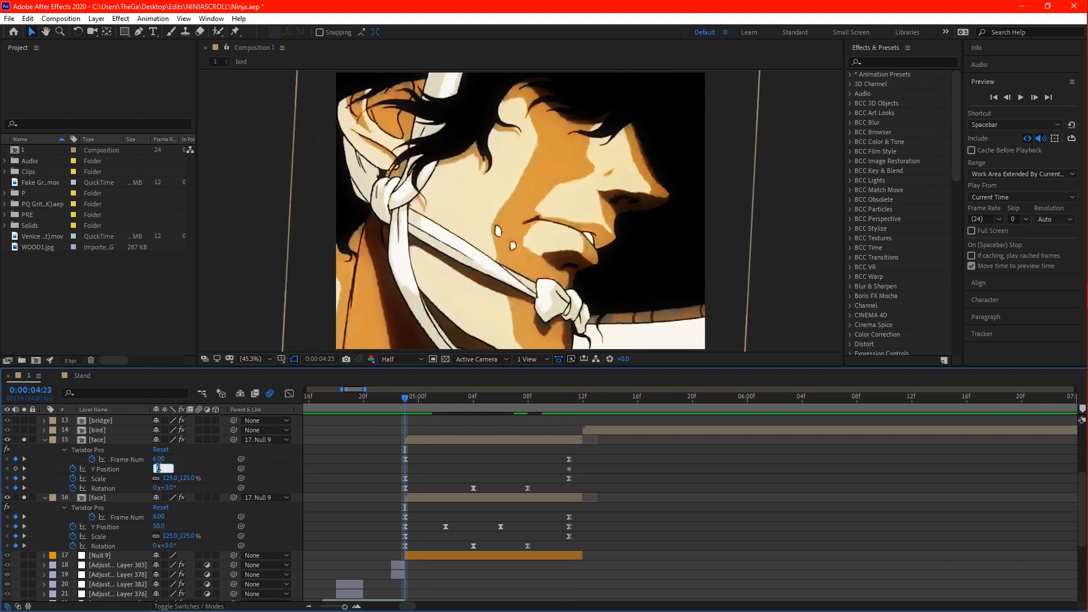
pyautogui.write('-25')
pyautogui.press('Return')
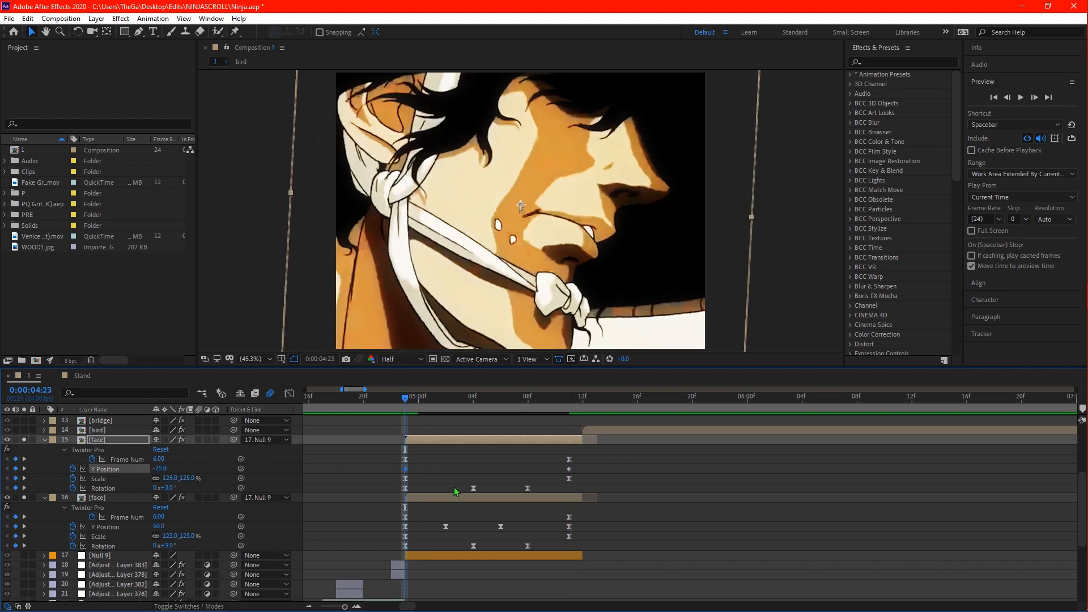
# Ease the upper face copy's two Y Position keyframes and reshape the curve into a sharp initial dip with a long ease-out
pyautogui.moveTo(389, 474); pyautogui.dragTo(590, 468)
pyautogui.click(289, 395)
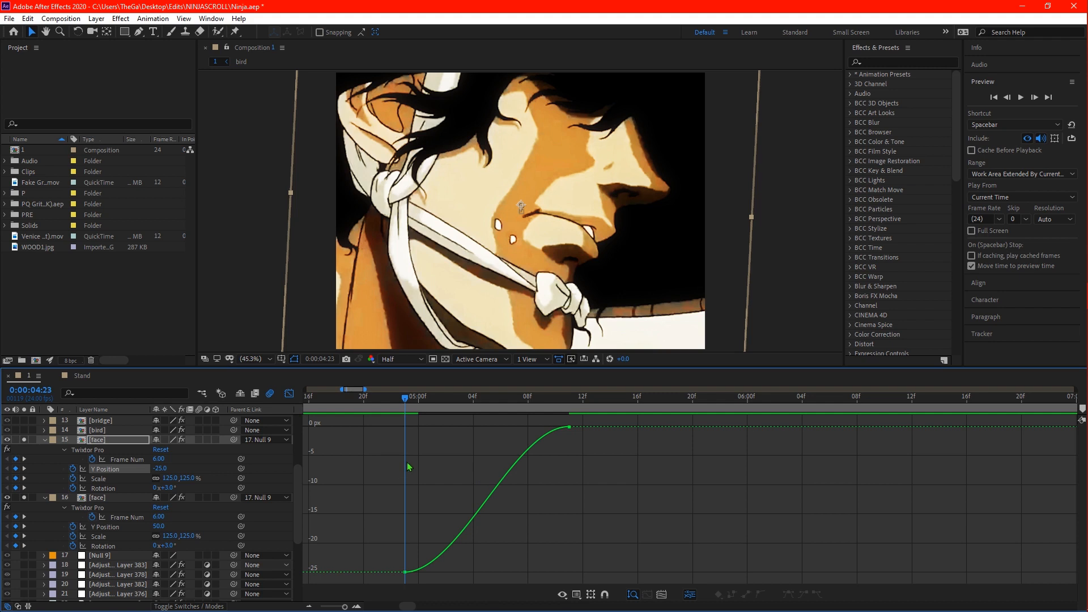
pyautogui.moveTo(448, 552)
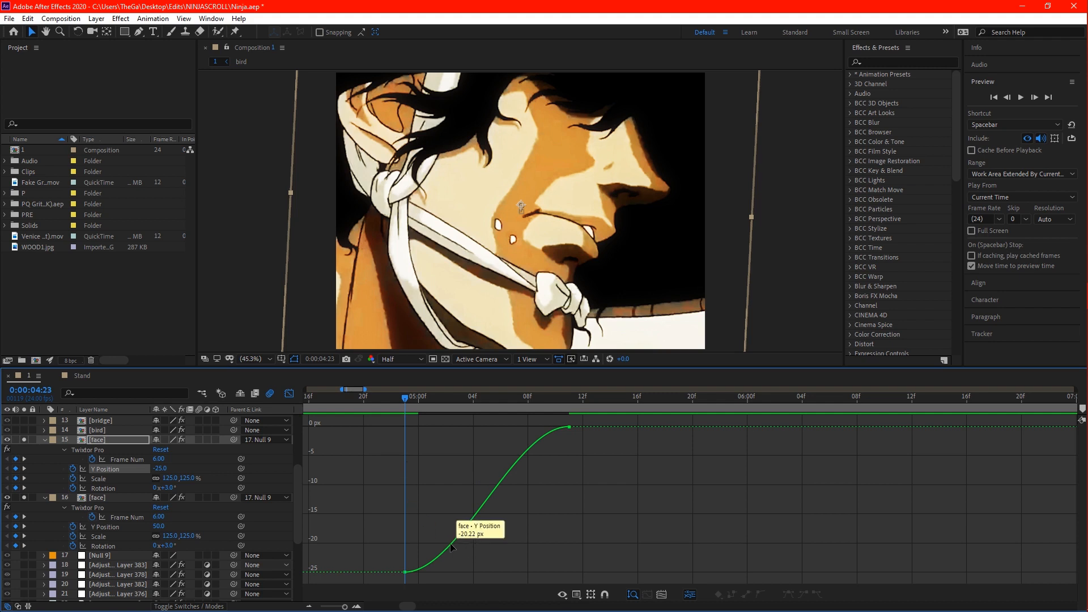
pyautogui.click(447, 549)
pyautogui.moveTo(453, 582); pyautogui.dragTo(424, 594)
pyautogui.moveTo(421, 594)
pyautogui.mouseDown()
pyautogui.moveTo(315, 573)
pyautogui.moveTo(426, 574)
pyautogui.mouseUp()
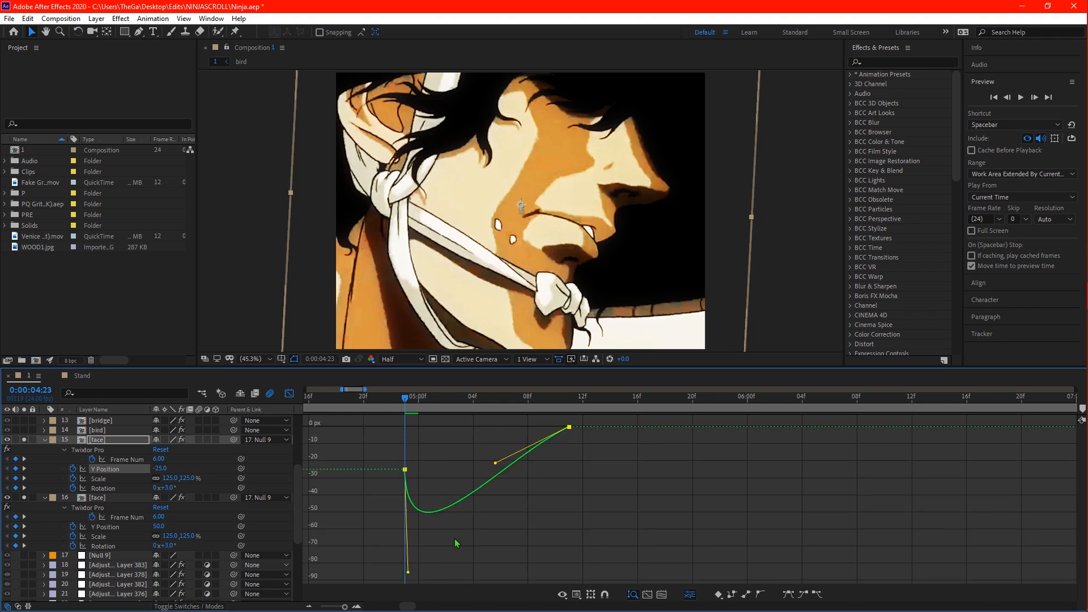
pyautogui.moveTo(492, 466); pyautogui.dragTo(415, 465)
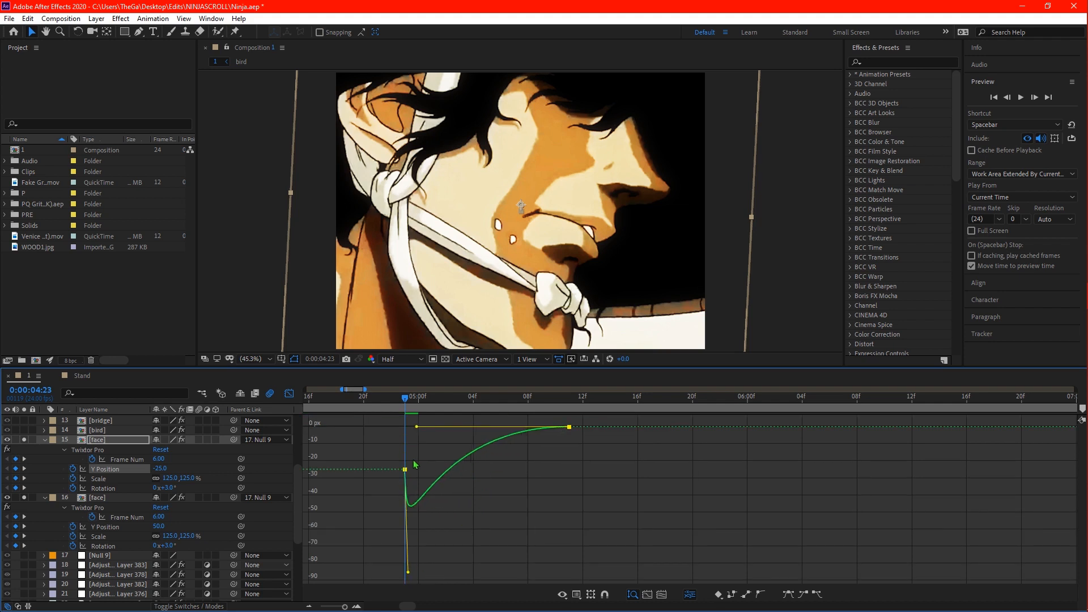
# Play back the reshaped Y Position motion, leave the Graph Editor and collapse both face layers' properties
pyautogui.press('space')
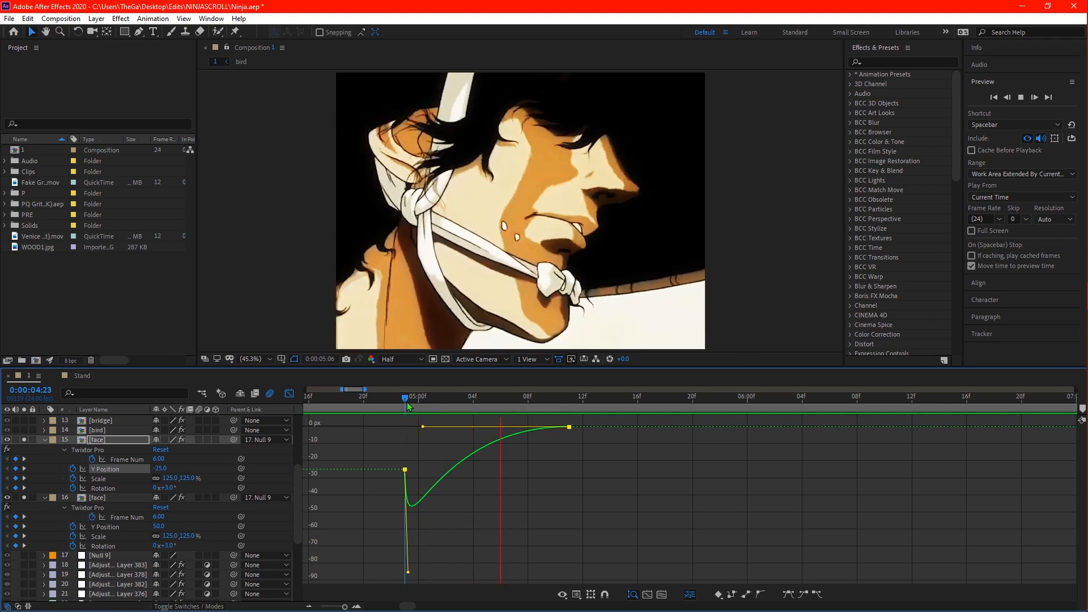
pyautogui.press('space')
pyautogui.hotkey('shift', 'F3')
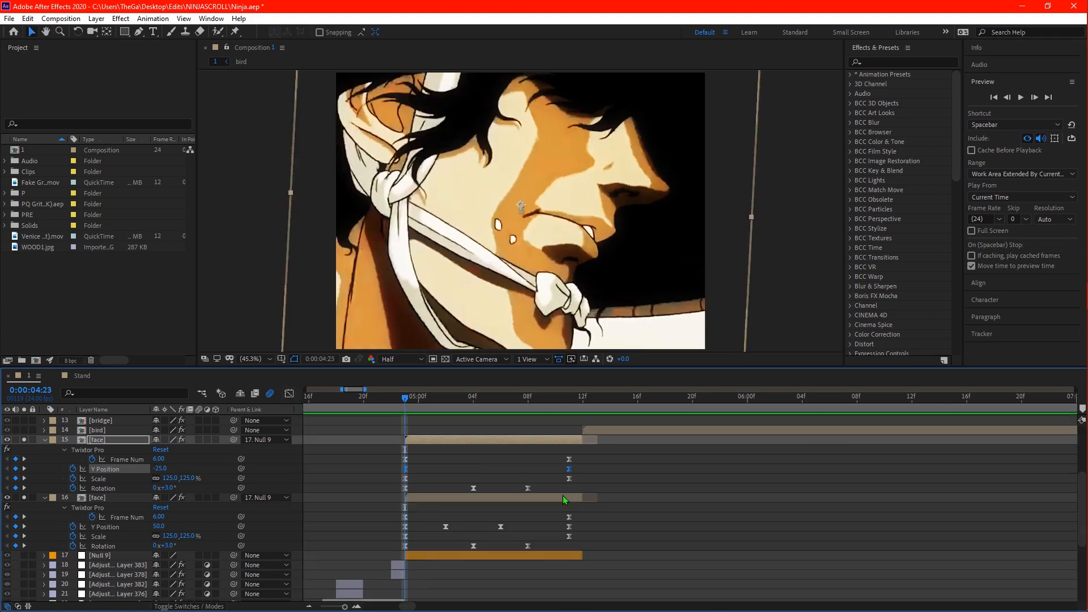
pyautogui.click(638, 509)
pyautogui.press('u')
# Copy the upper face copy's Y Position, Scale and Rotation keyframes and collapse the layer
pyautogui.click(467, 439)
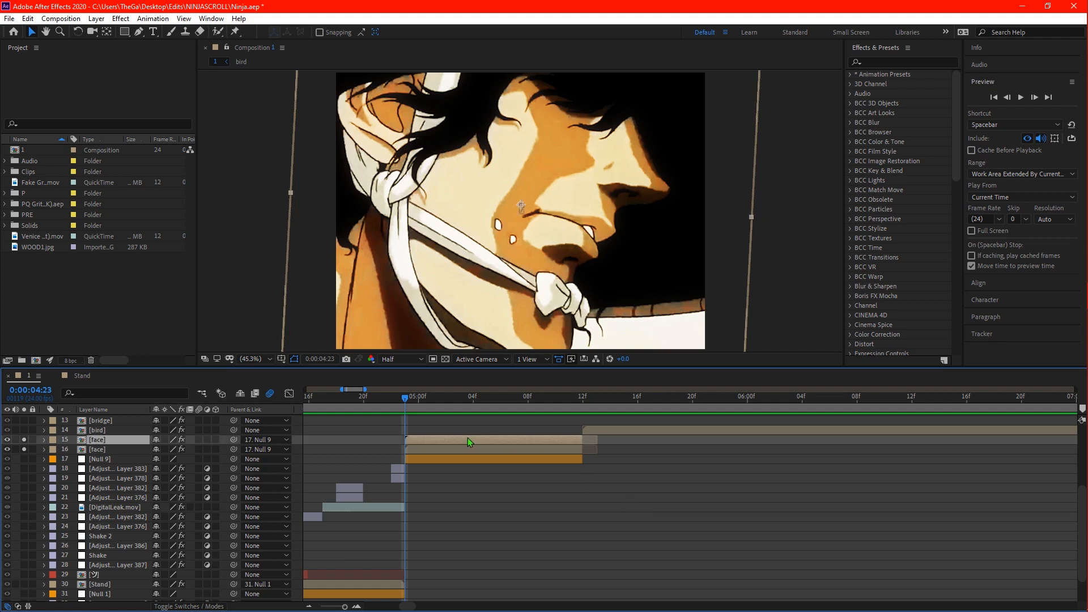
pyautogui.press('u')
pyautogui.click(104, 470)
pyautogui.keyDown('shift'); pyautogui.click(107, 489); pyautogui.keyUp('shift')
pyautogui.click(717, 473)
pyautogui.moveTo(685, 472); pyautogui.dragTo(577, 478)
pyautogui.scroll(-1, 594, 479)
pyautogui.press('u')
# Solo the bird layer, paste the copied keyframes onto it at 0:00:05:22 and reveal its animated properties
pyautogui.click(542, 438)
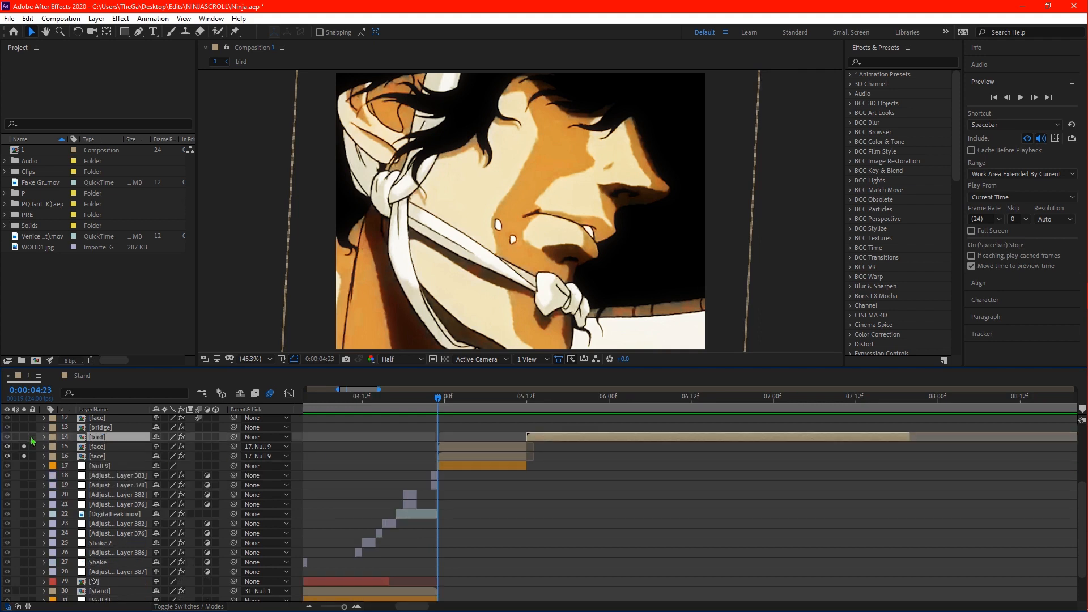
pyautogui.click(597, 406)
pyautogui.scroll(-2, 636, 467)
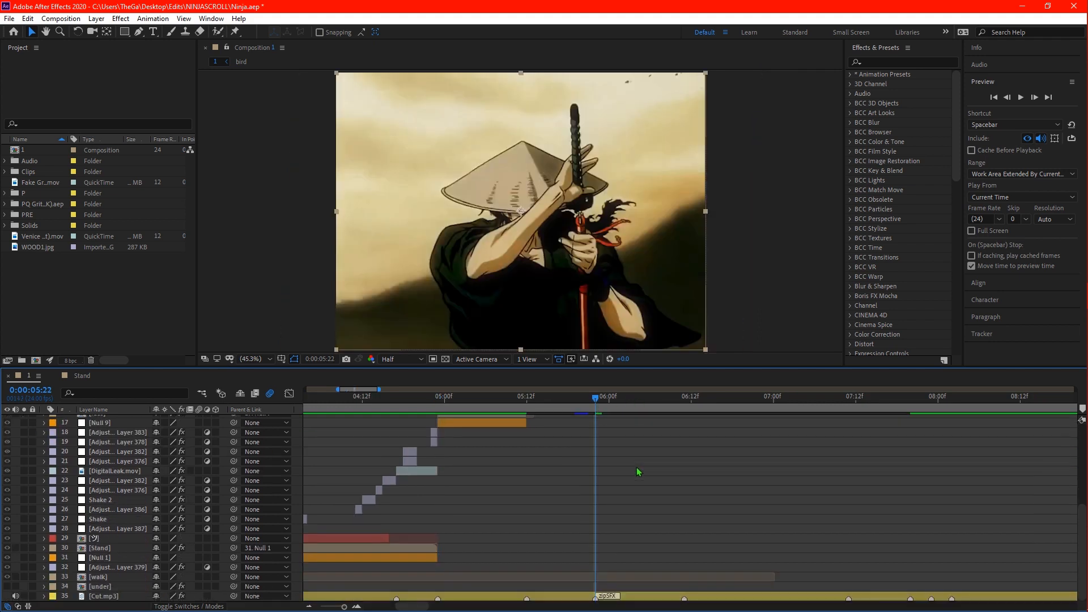
pyautogui.scroll(5, 601, 477)
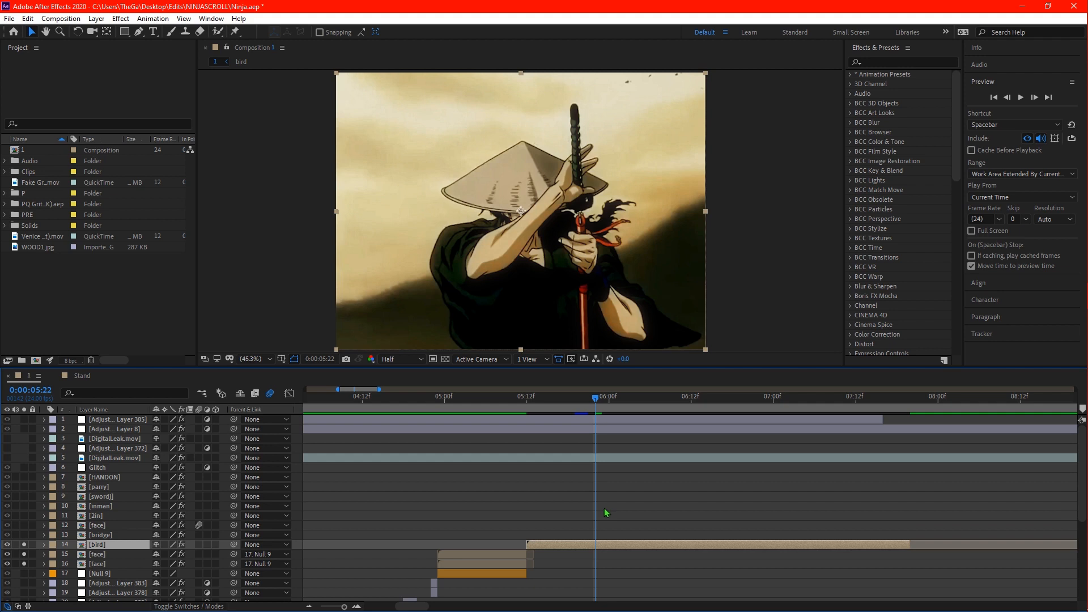
pyautogui.press('u')
pyautogui.hotkey('ctrl', 'v')
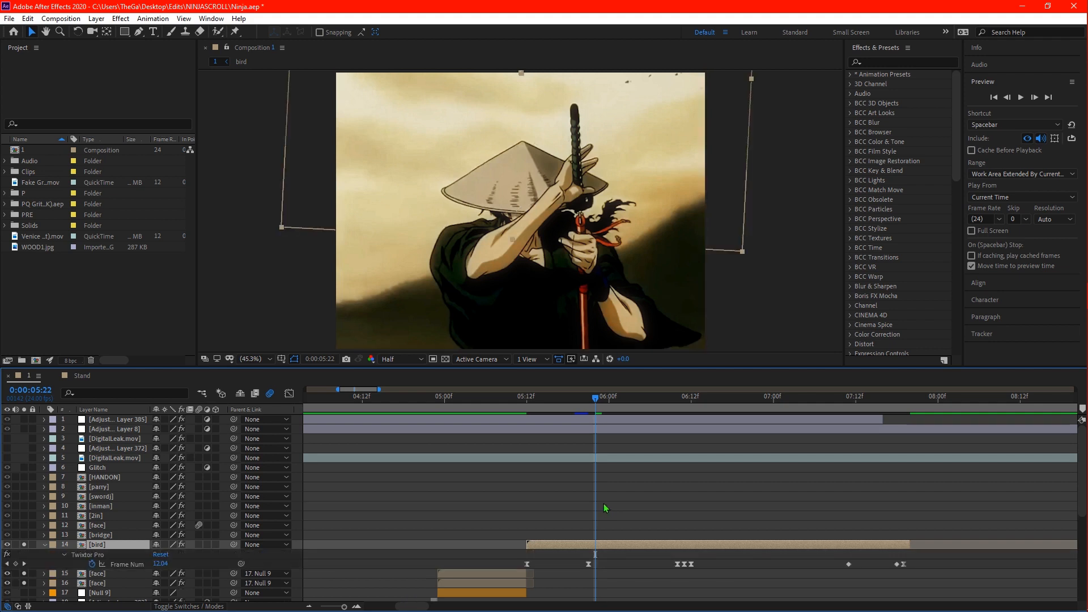
pyautogui.press('u')
pyautogui.press('u')
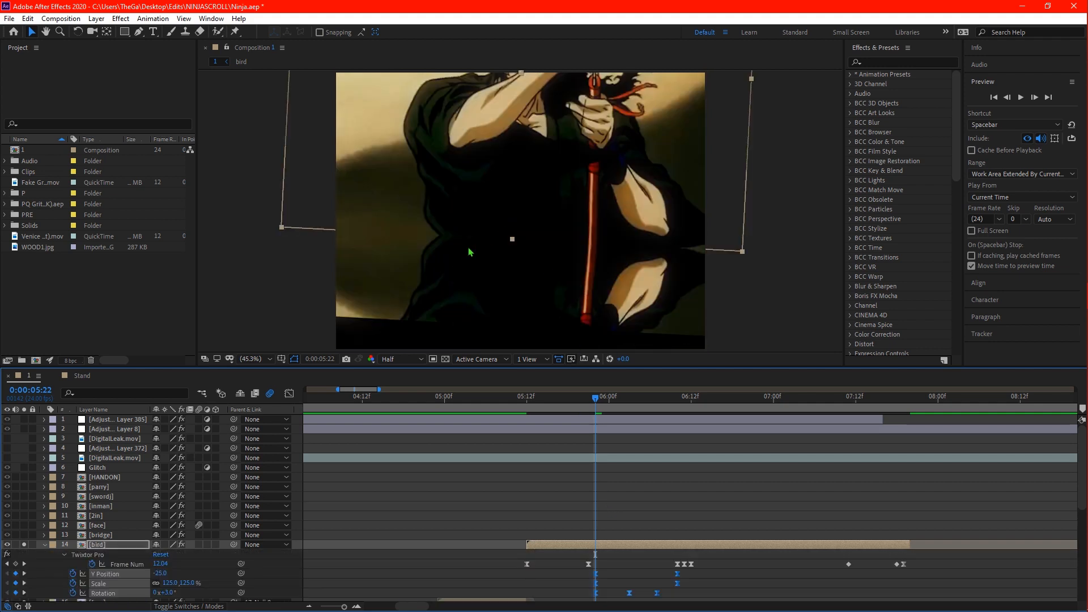
# Raise both of the bird layer's Y Position keyframes together so the first one reads 515
pyautogui.scroll(-2, 694, 524)
pyautogui.keyDown('alt'); pyautogui.scroll(2, 698, 550); pyautogui.keyUp('alt')
pyautogui.click(698, 556)
pyautogui.click(108, 516)
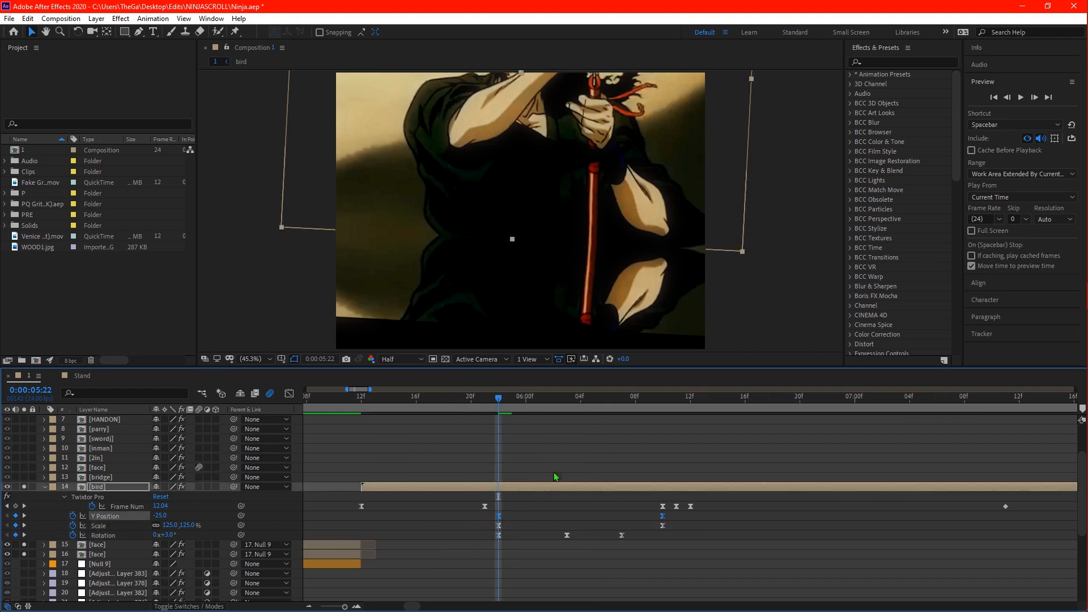
pyautogui.press('k')
pyautogui.moveTo(158, 516); pyautogui.dragTo(468, 516)
pyautogui.click(528, 469)
# Set the bird layer's Scale to 100% at 0:00:05:21, one frame before the pasted keyframes
pyautogui.click(488, 401)
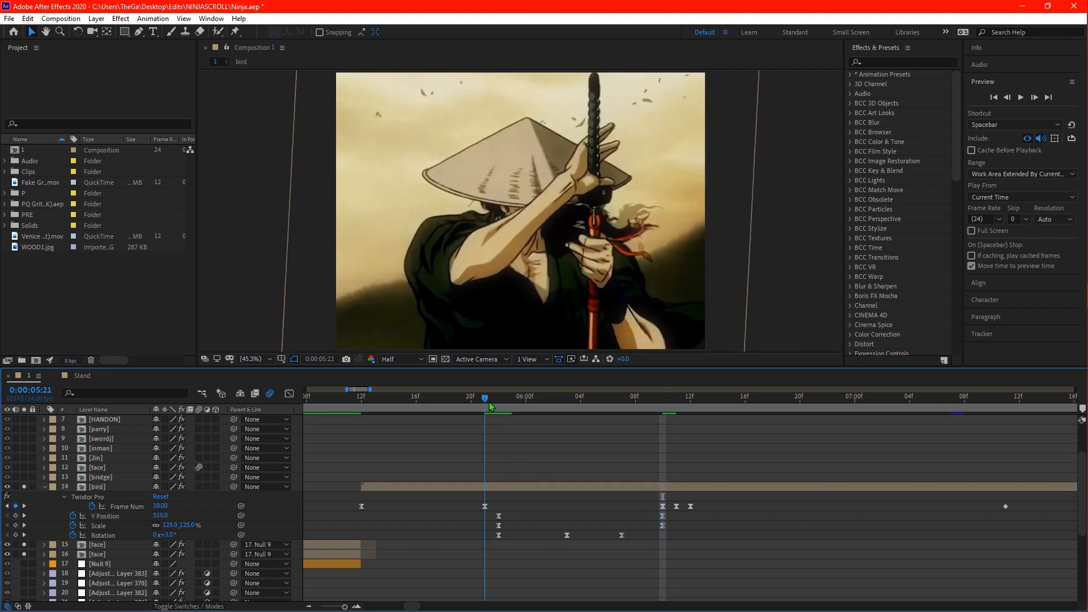
pyautogui.click(170, 526)
pyautogui.write('100')
pyautogui.press('Return')
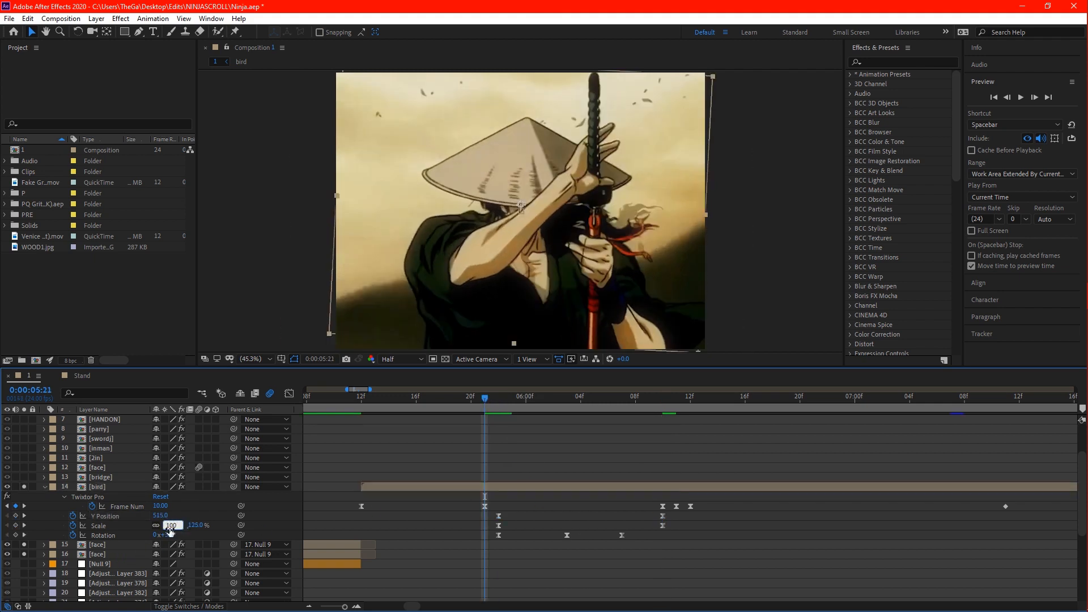
# Set the bird layer's Y Position to 540 and Rotation to 0° at 0:00:05:21
pyautogui.moveTo(169, 535); pyautogui.dragTo(167, 535)
pyautogui.write('540')
pyautogui.press('Return')
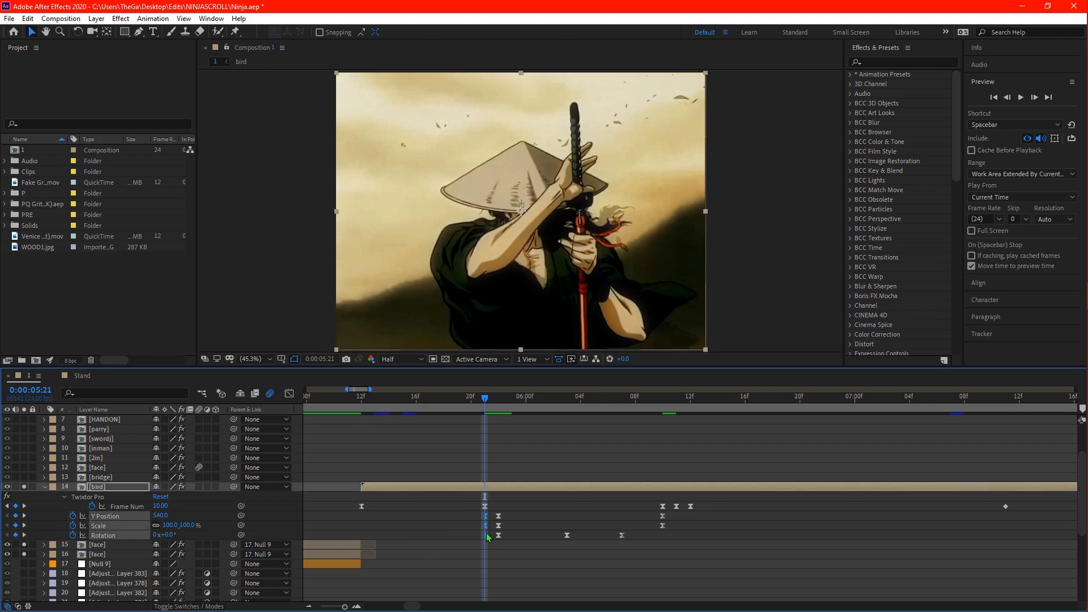
# Preview the bird layer's motion from 0:00:05:16
pyautogui.click(524, 466)
pyautogui.moveTo(482, 404); pyautogui.dragTo(416, 405)
pyautogui.press('space')
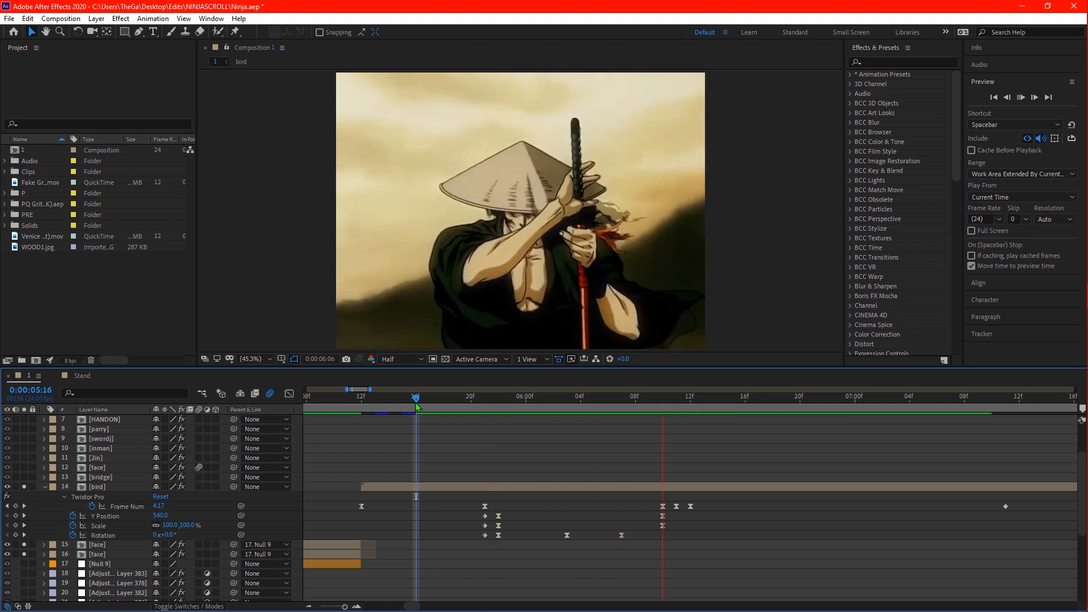
pyautogui.press('space')
# Collapse the bird layer's properties and turn off solo on the bird and both face layers
pyautogui.moveTo(549, 433); pyautogui.dragTo(607, 463)
pyautogui.press('-')
pyautogui.press('u')
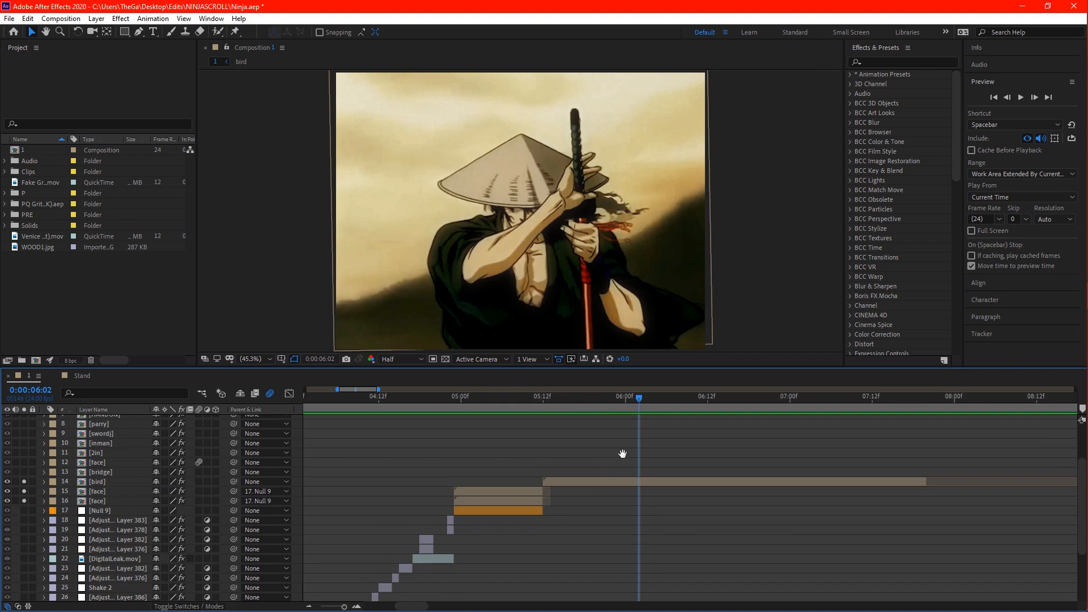
pyautogui.press('-')
pyautogui.moveTo(25, 495); pyautogui.dragTo(25, 476)
# Turn on Cache Before Playback and preview the full composition from 0:00:03:08
pyautogui.moveTo(495, 478); pyautogui.dragTo(547, 397)
pyautogui.click(499, 405)
pyautogui.click(971, 150)
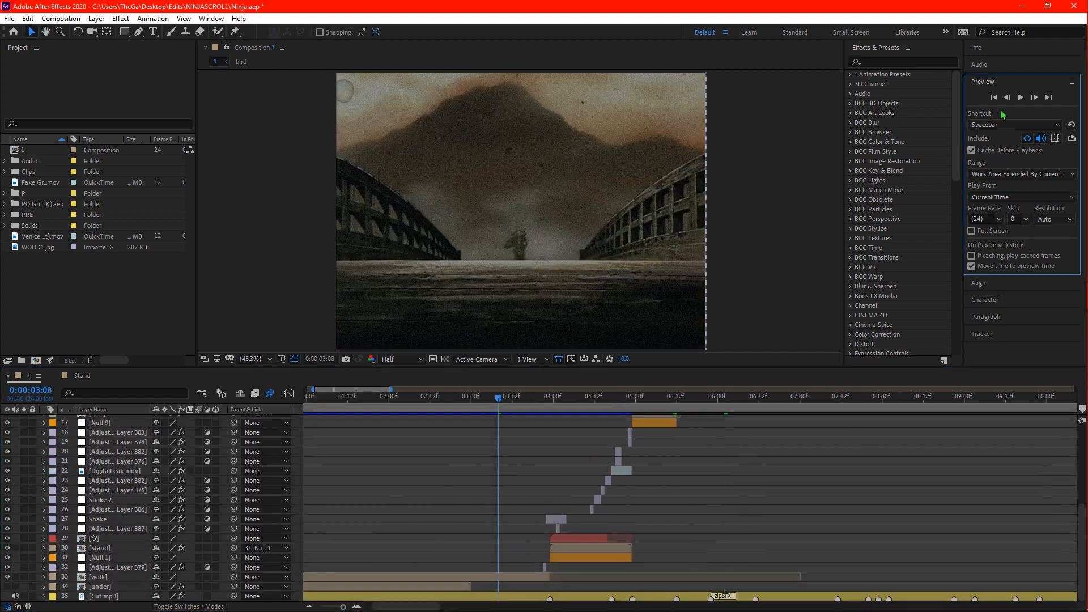
pyautogui.click(1020, 101)
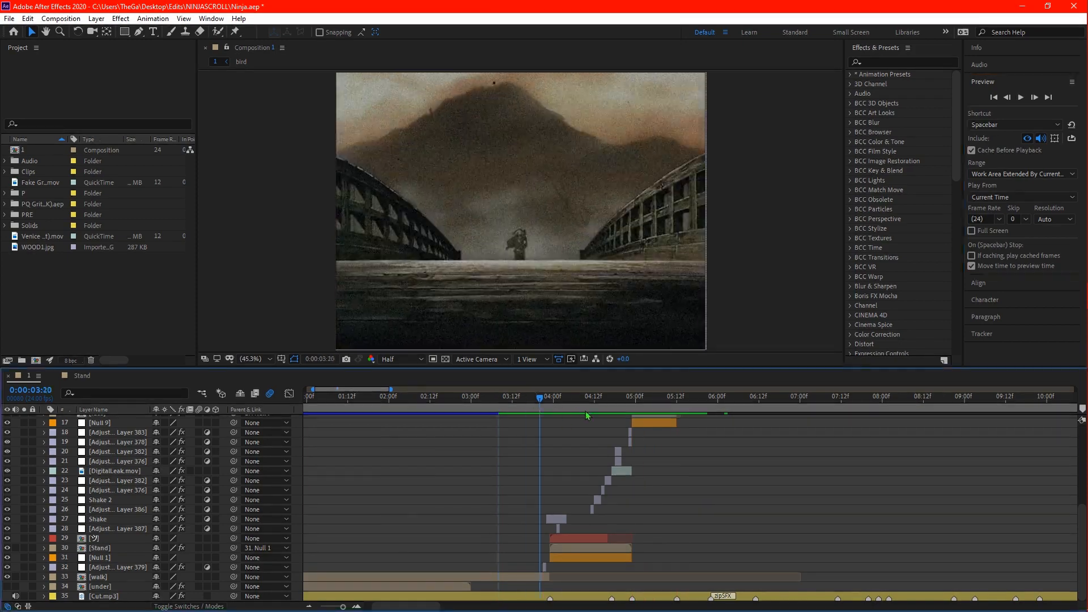
# Replay the edit from 0:00:03:14 and 0:00:03:19, examining the transition into the face clip around 0:00:05:04
pyautogui.click(517, 398)
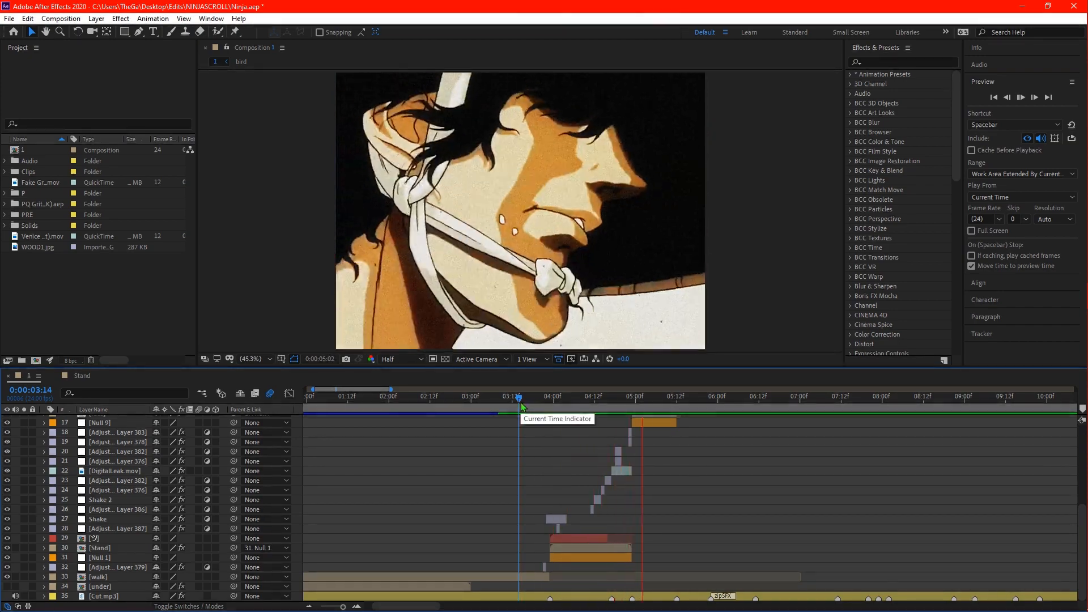
pyautogui.press('space')
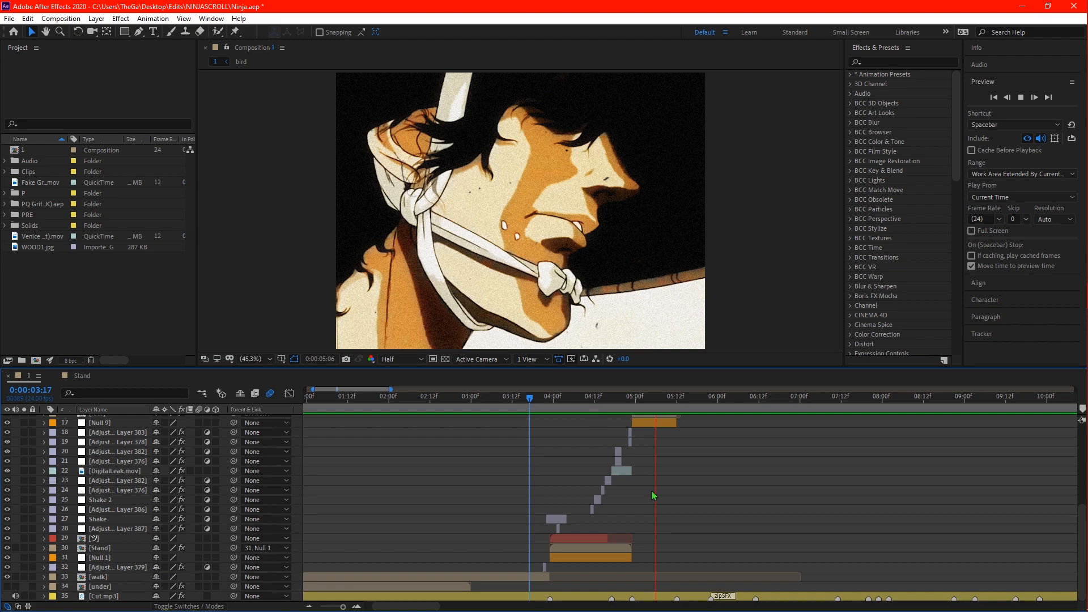
pyautogui.press('space')
pyautogui.scroll(6, 661, 448)
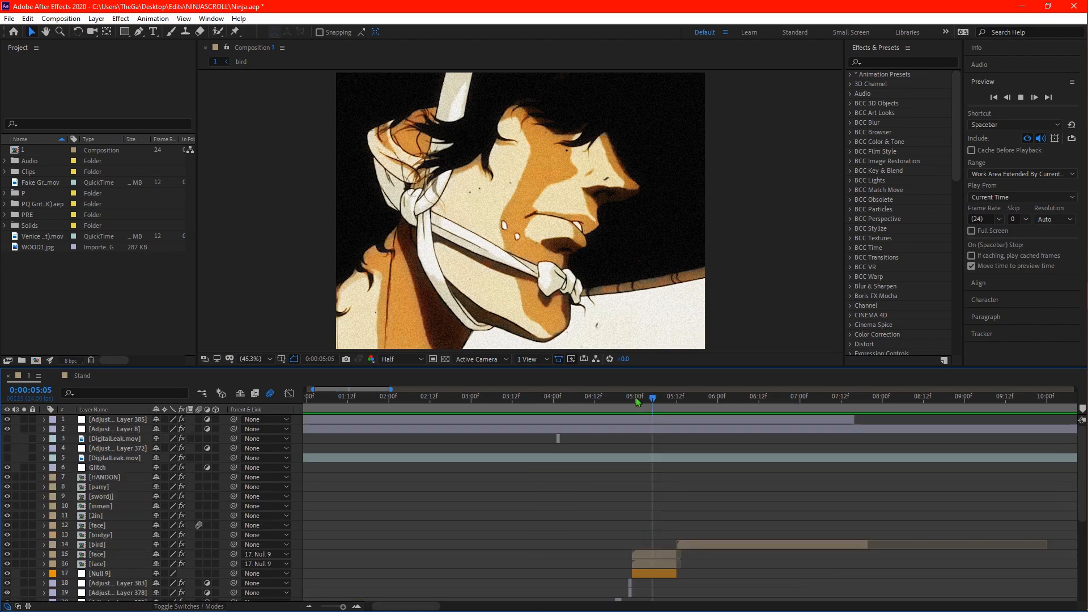
pyautogui.press('space')
pyautogui.moveTo(630, 400); pyautogui.dragTo(650, 418)
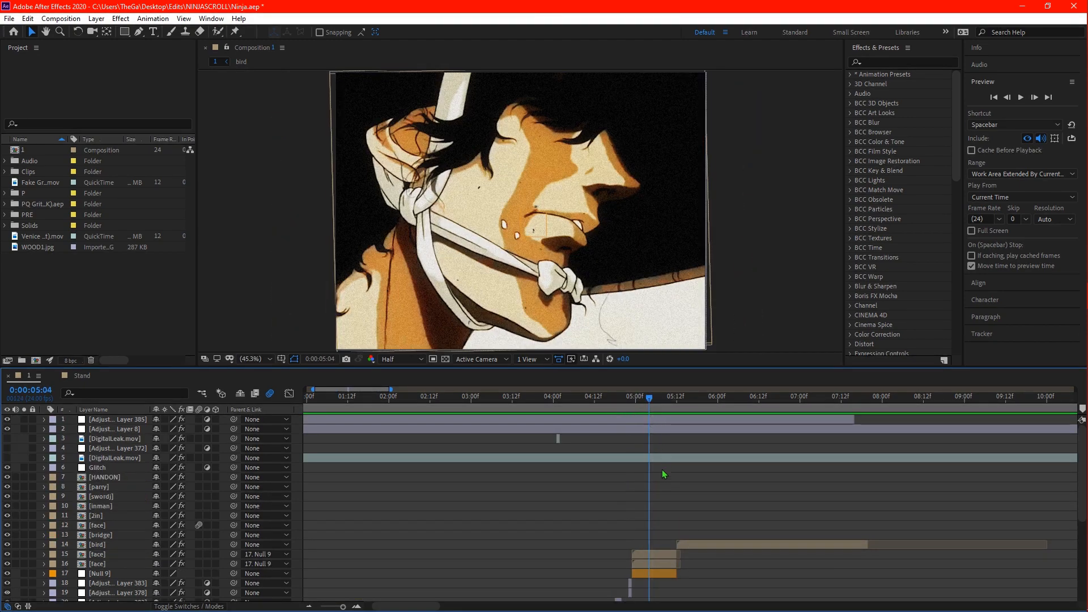
pyautogui.click(655, 553)
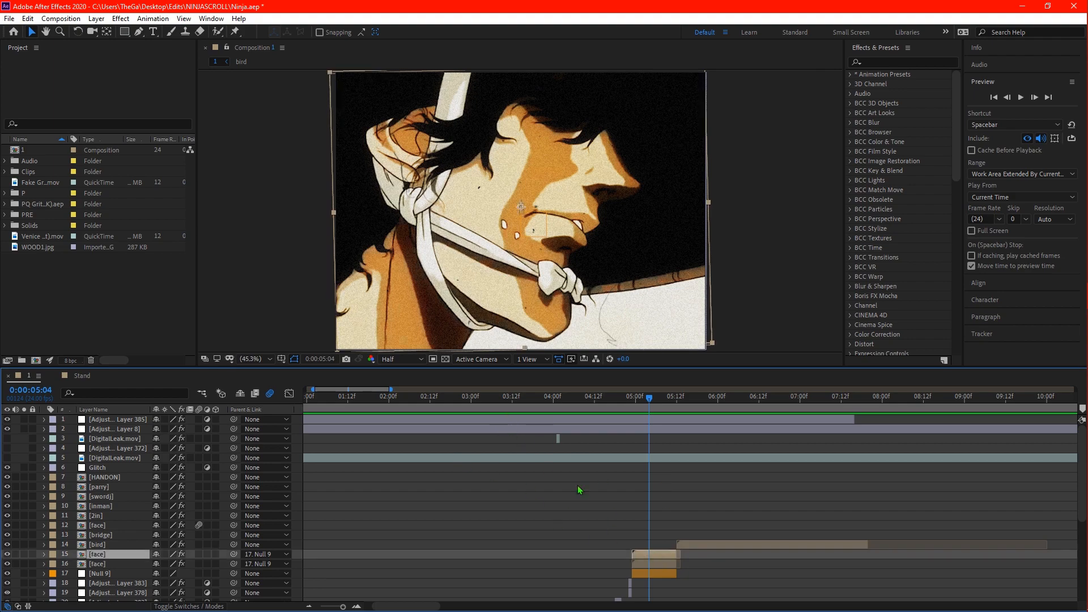
pyautogui.click(548, 472)
pyautogui.click(536, 400)
pyautogui.press('space')
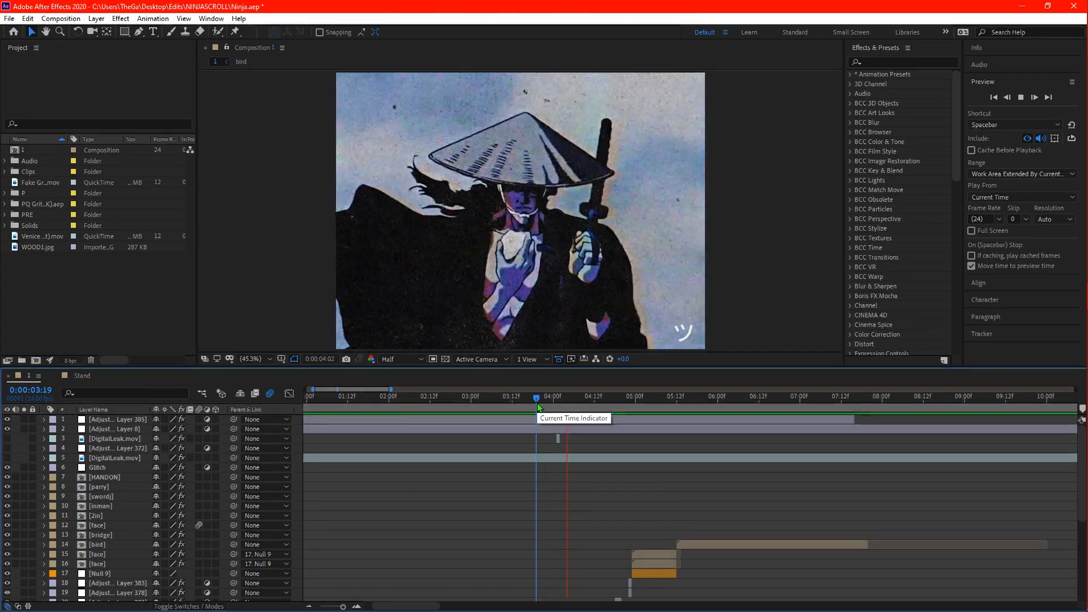
pyautogui.press('space')
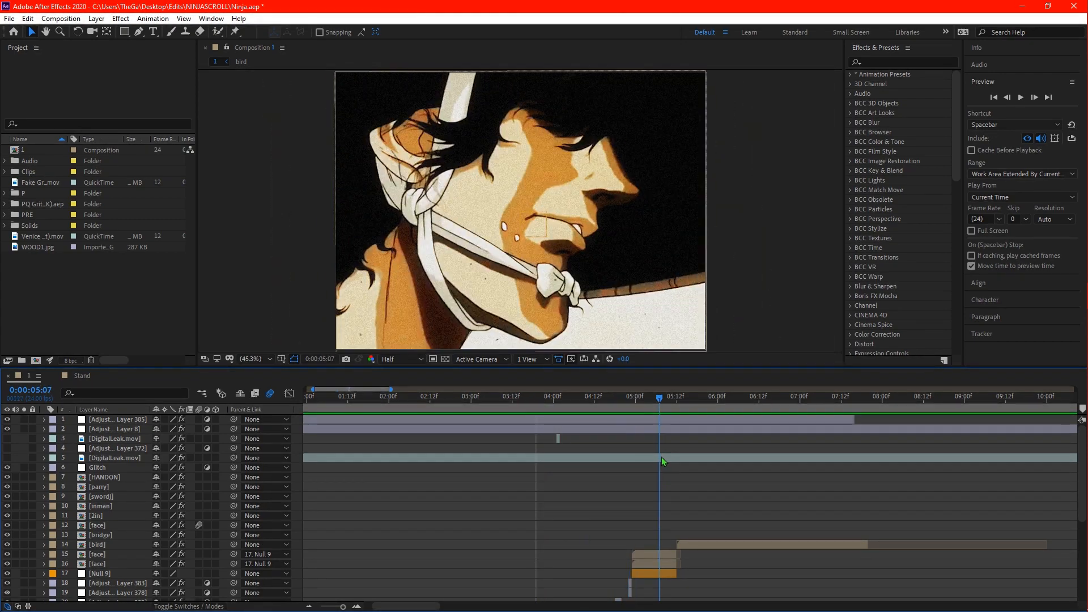
# Reveal Null 9's Position and start keyframing it at 0:00:05:07
pyautogui.scroll(-3, 706, 490)
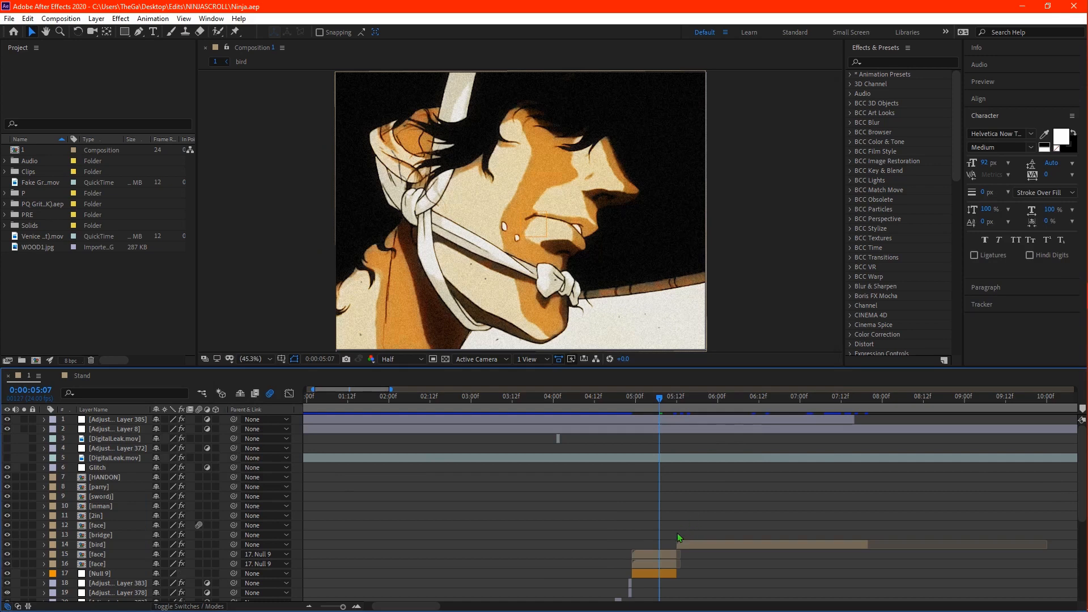
pyautogui.scroll(5, 678, 533)
pyautogui.click(668, 574)
pyautogui.scroll(-1, 680, 560)
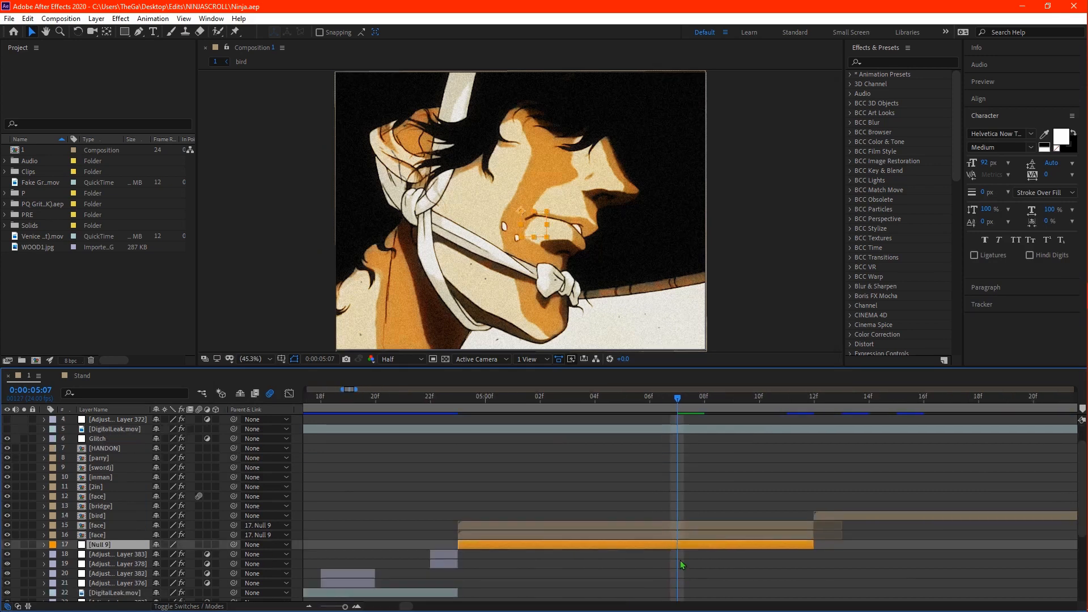
pyautogui.press('p')
pyautogui.click(73, 440)
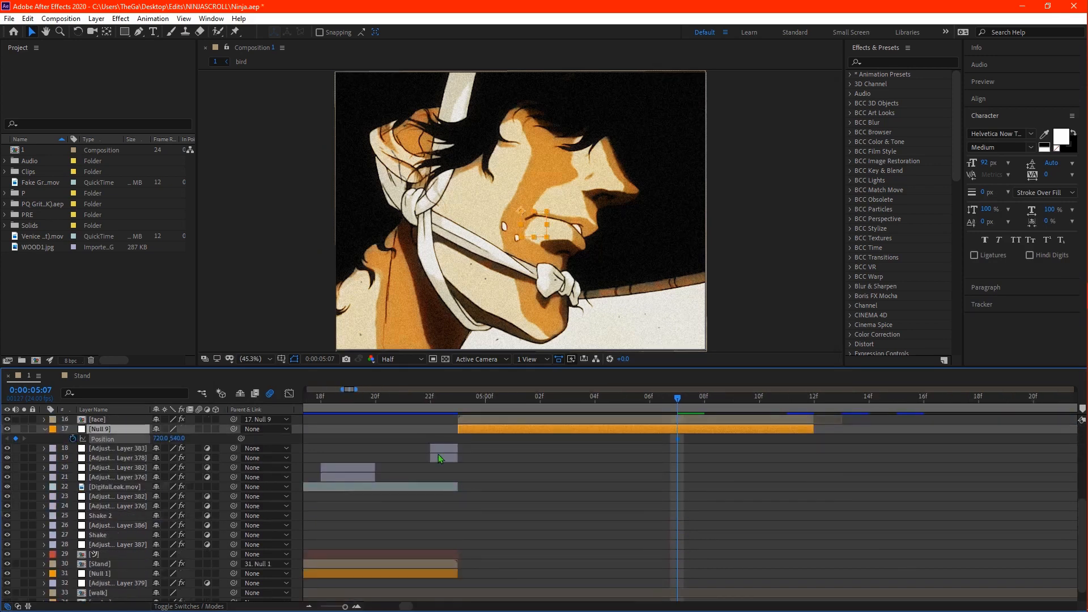
# Keyframe Null 9's X Position at 1058 on 0:00:05:04 and at 540 on 0:00:05:07
pyautogui.moveTo(161, 438); pyautogui.dragTo(617, 449)
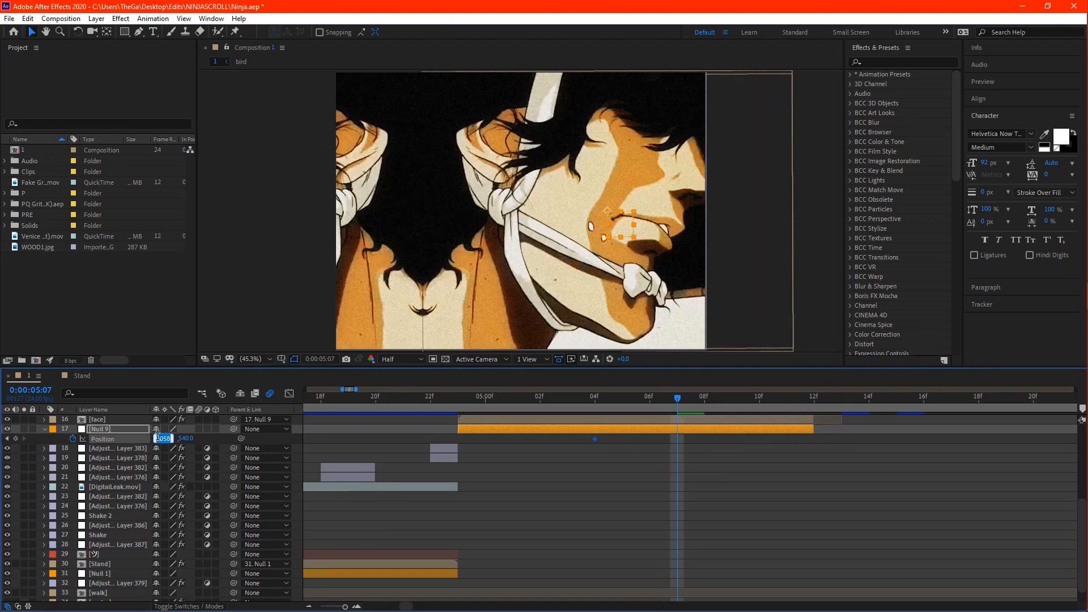
pyautogui.write('540')
pyautogui.press('Return')
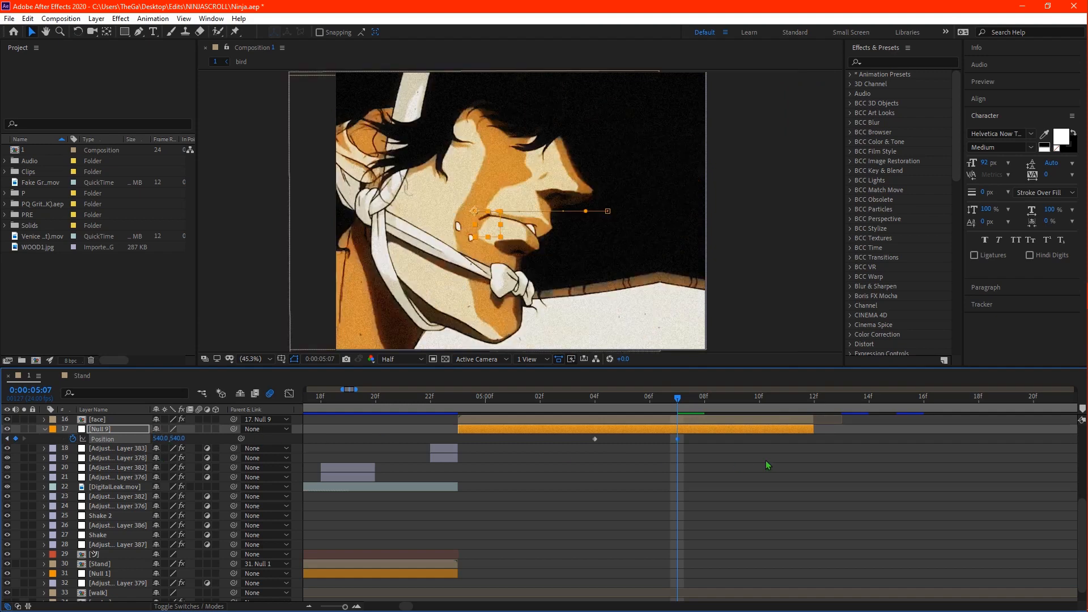
# Reveal the lower face copy's keyframed properties alongside Null 9's Position keyframes
pyautogui.scroll(3, 706, 472)
pyautogui.moveTo(618, 399); pyautogui.dragTo(577, 403)
pyautogui.click(594, 450)
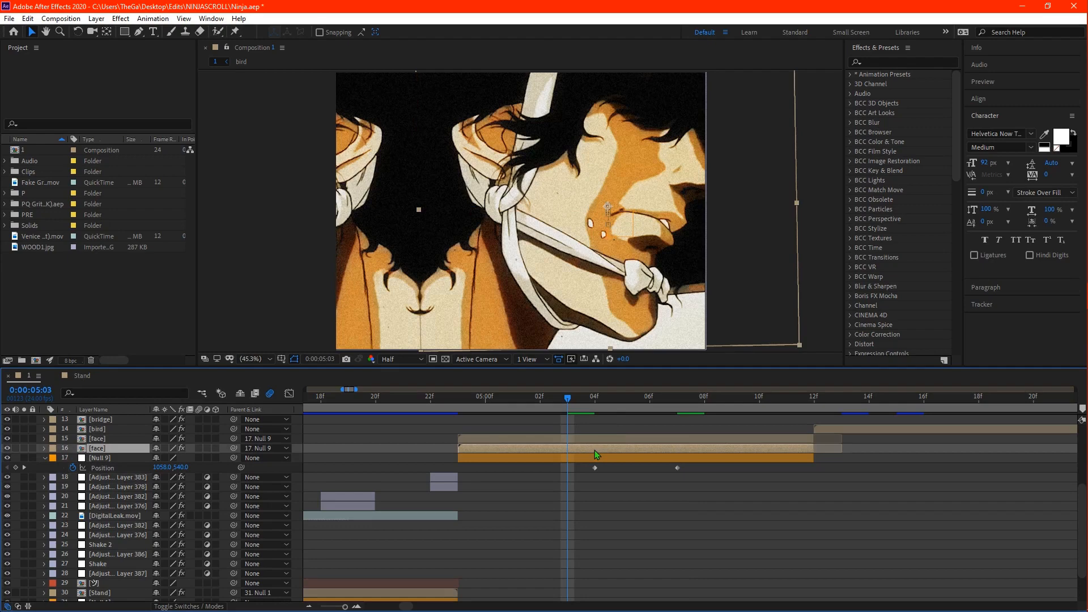
pyautogui.press('u')
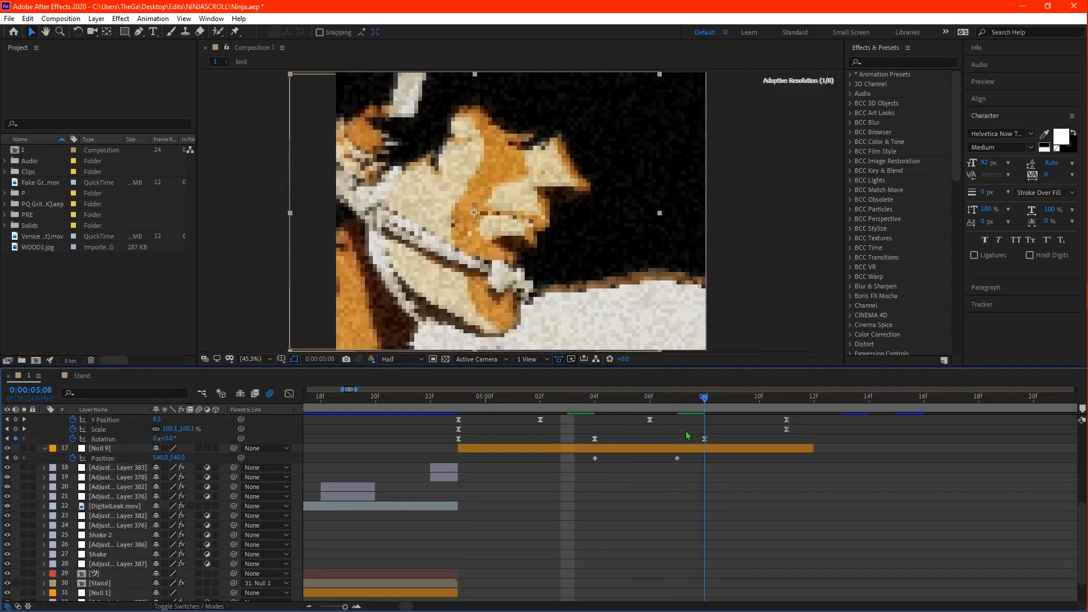